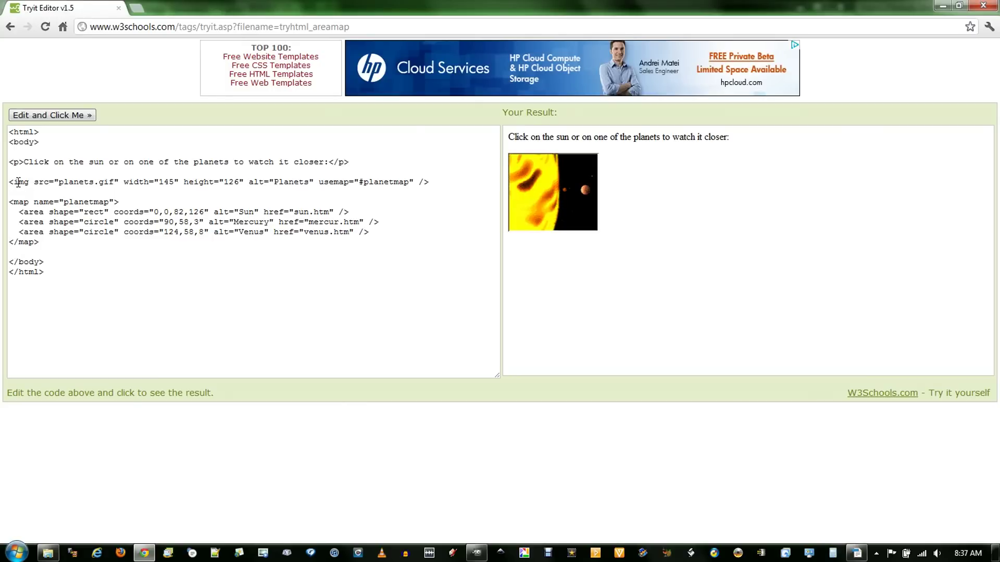
# Select the example's img and map code, then test the sun, Mercury and Venus links
pyautogui.moveTo(8, 182); pyautogui.dragTo(462, 185)
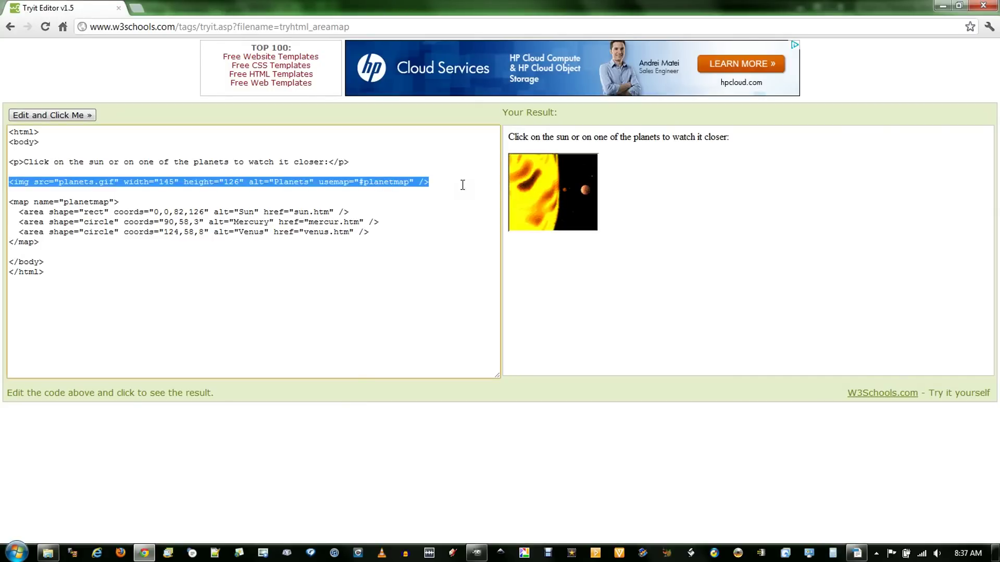
pyautogui.moveTo(46, 243); pyautogui.dragTo(5, 205)
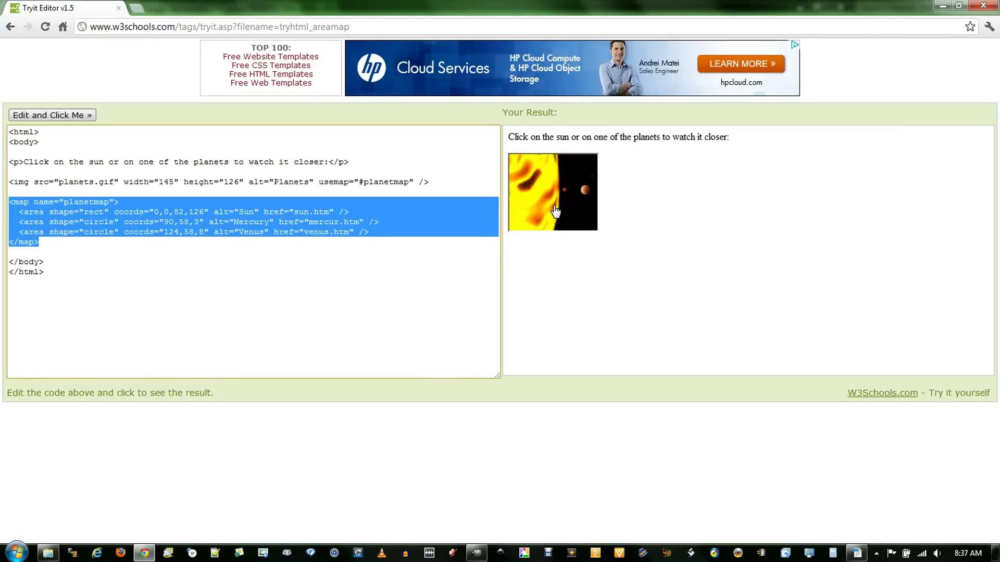
pyautogui.click(540, 197)
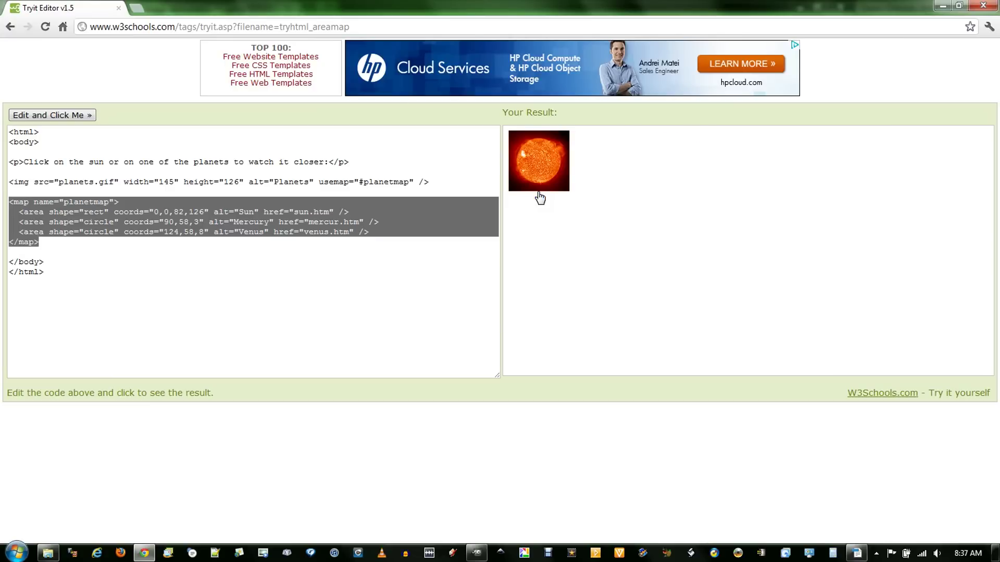
pyautogui.click(9, 27)
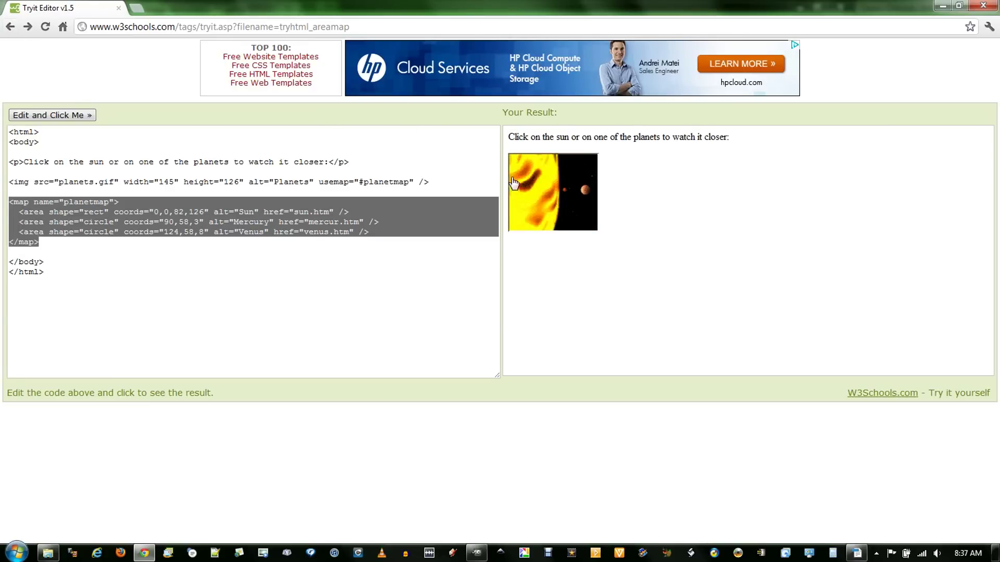
pyautogui.click(564, 192)
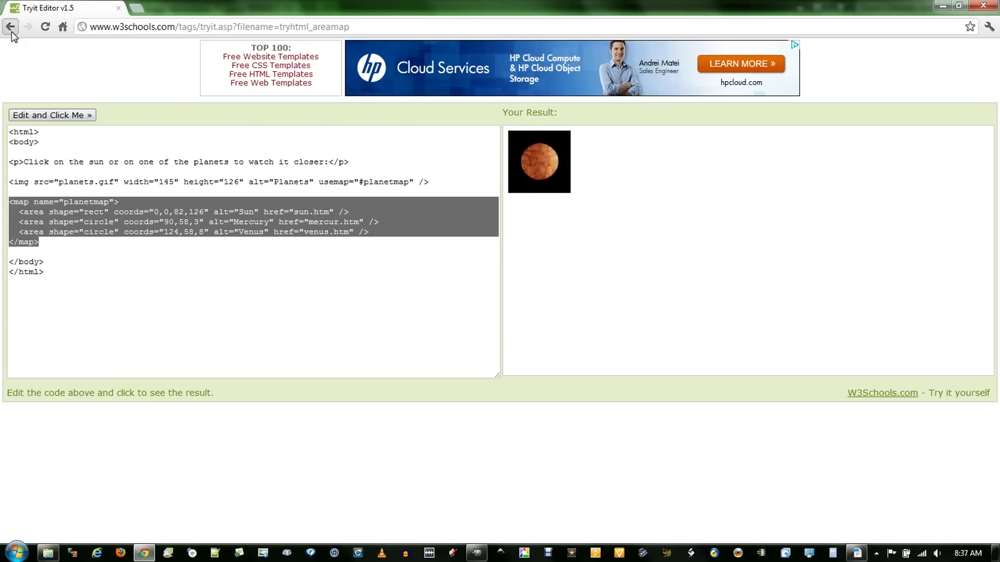
pyautogui.click(9, 27)
pyautogui.click(585, 192)
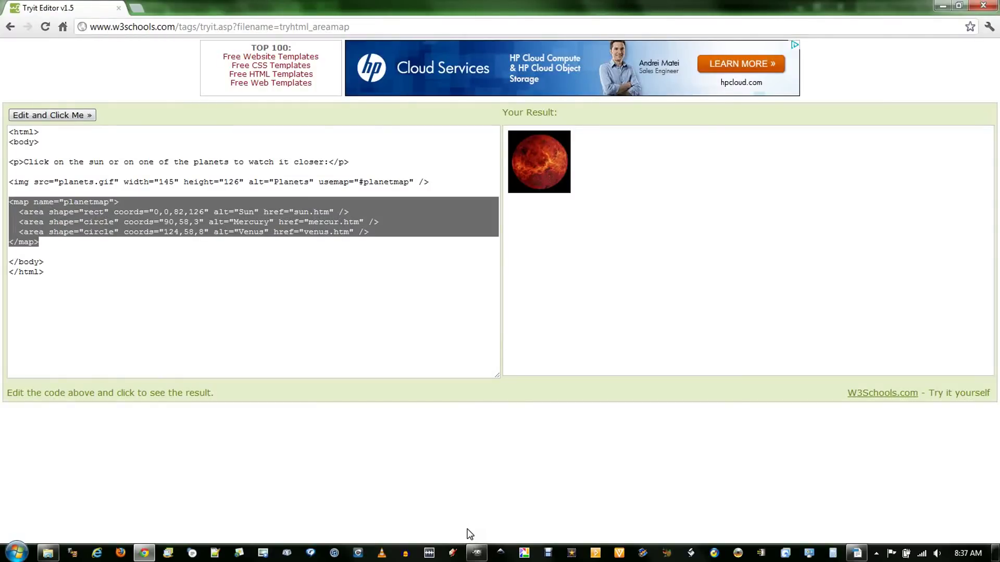
# Open image.jpg in GIMP by dragging it from the Image Map folder onto the canvas
pyautogui.click(477, 555)
pyautogui.click(50, 553)
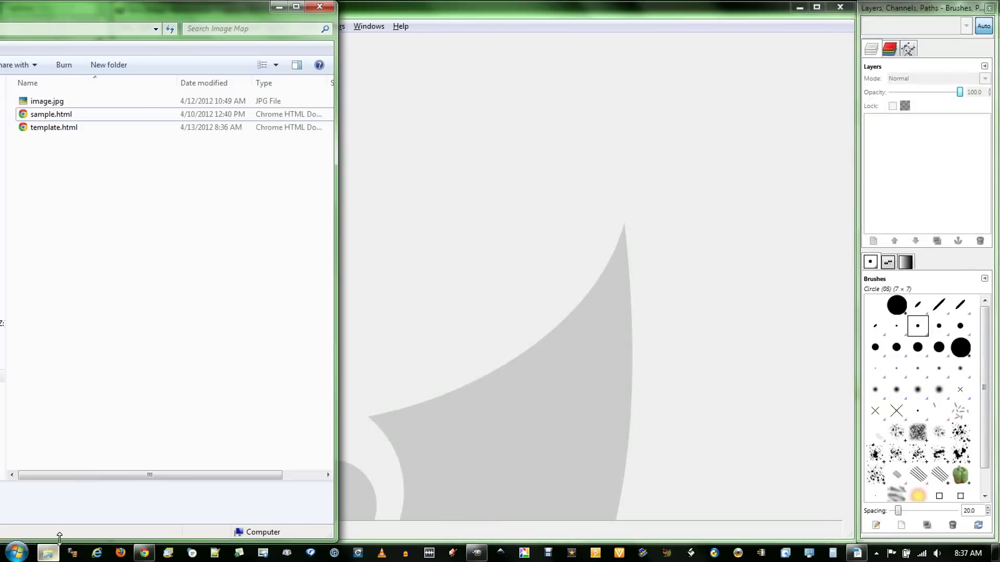
pyautogui.moveTo(46, 102); pyautogui.dragTo(632, 172)
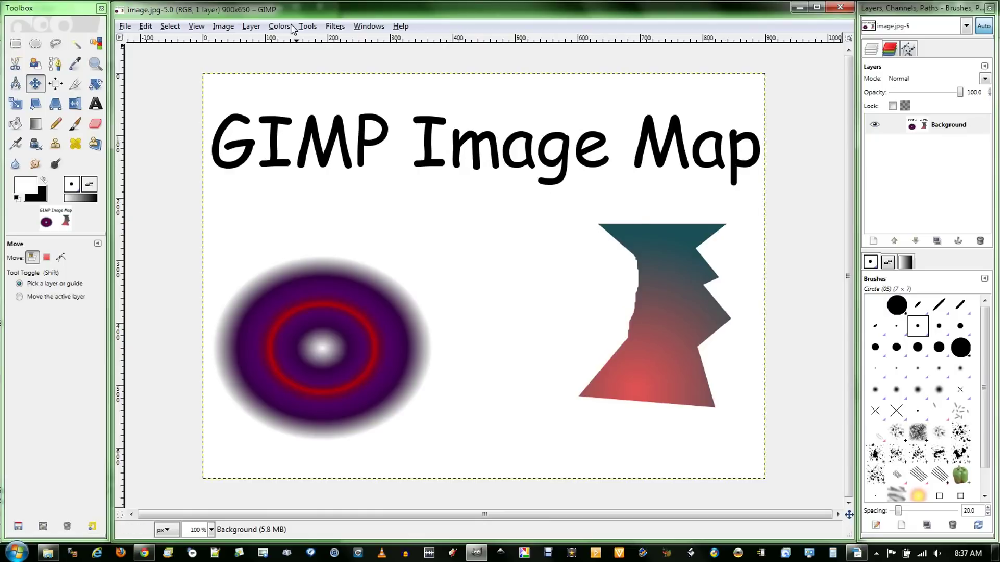
# Launch the Image Map filter from Filters > Web
pyautogui.click(333, 27)
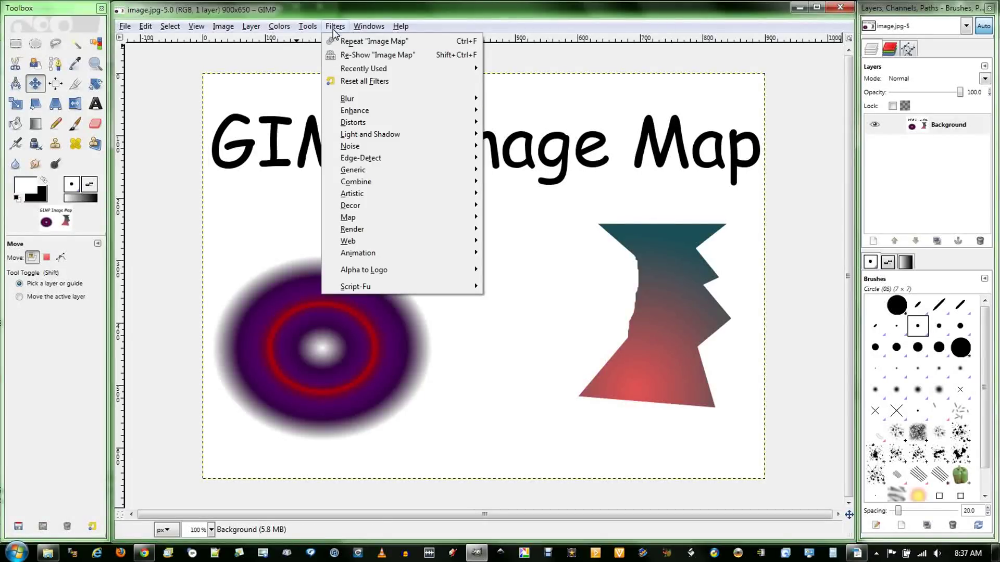
pyautogui.moveTo(363, 243)
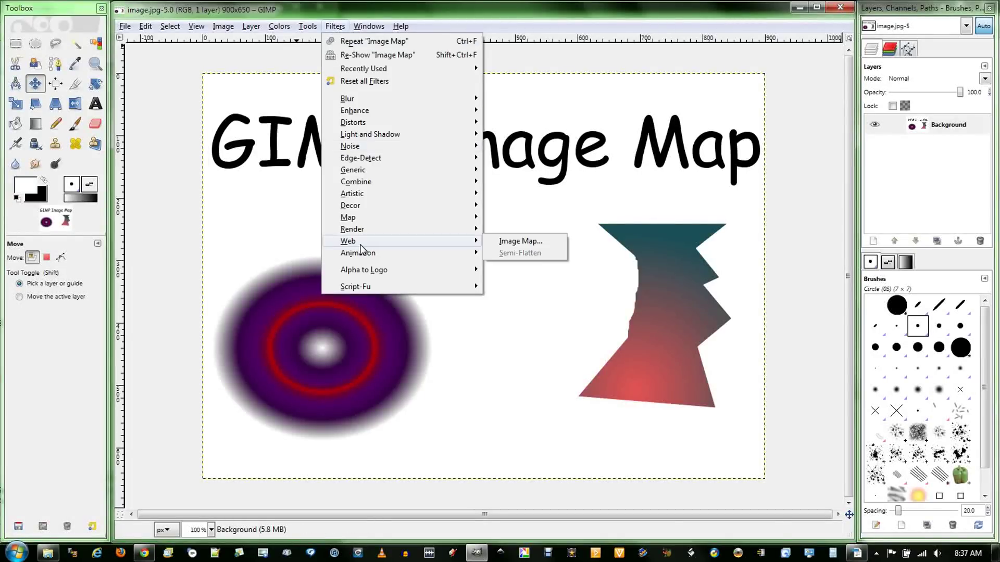
pyautogui.click(520, 242)
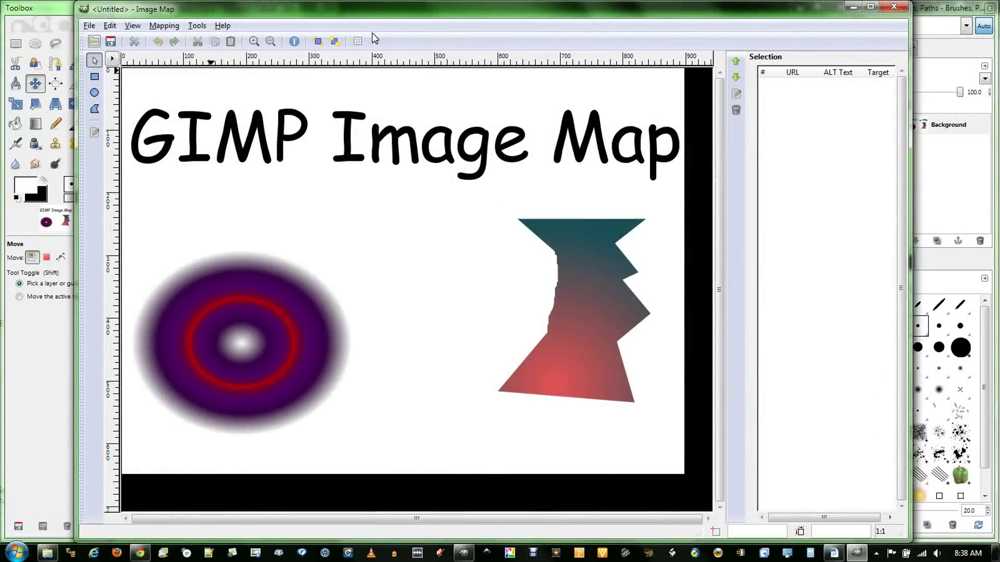
# Draw rectangular area 1 around the GIMP Image Map title with Relative link turned off
pyautogui.click(96, 78)
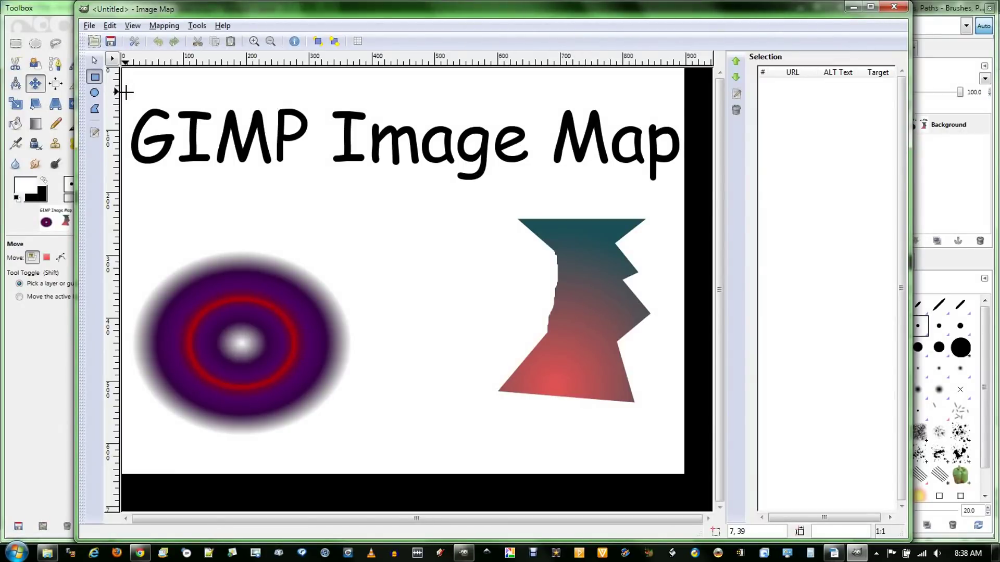
pyautogui.moveTo(125, 93); pyautogui.dragTo(680, 188)
pyautogui.click(425, 297)
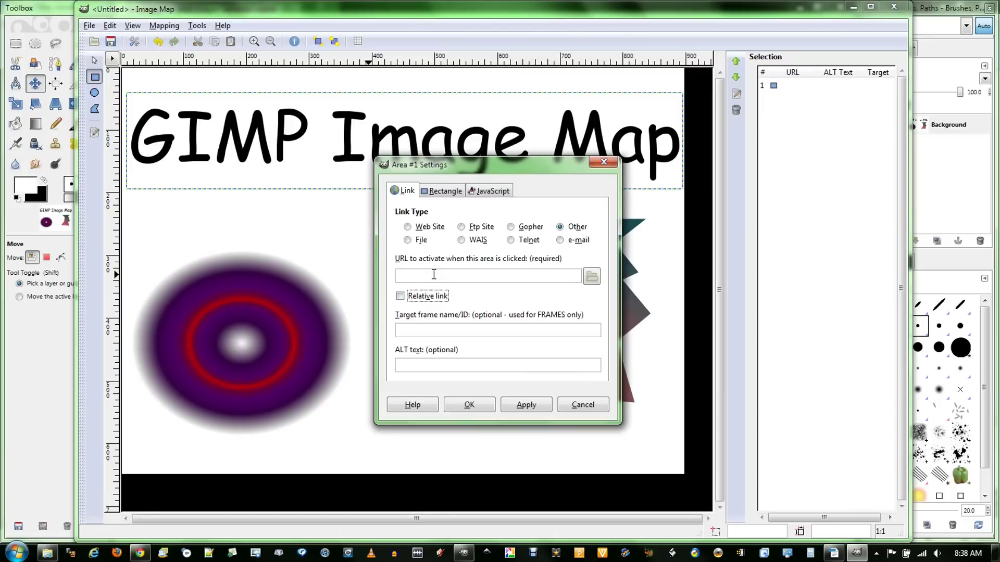
pyautogui.click(433, 274)
pyautogui.write('https://www.google.com/')
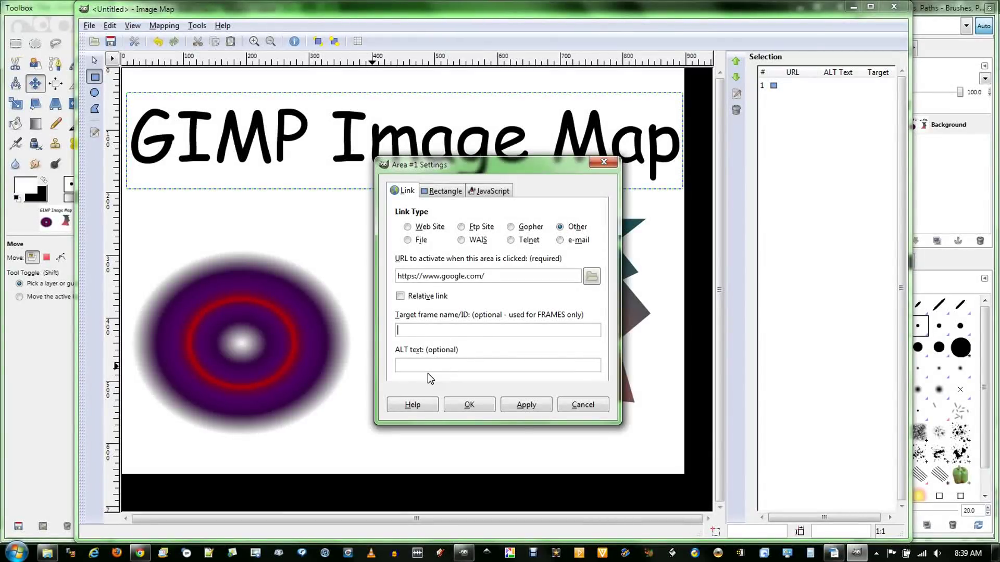
pyautogui.click(449, 194)
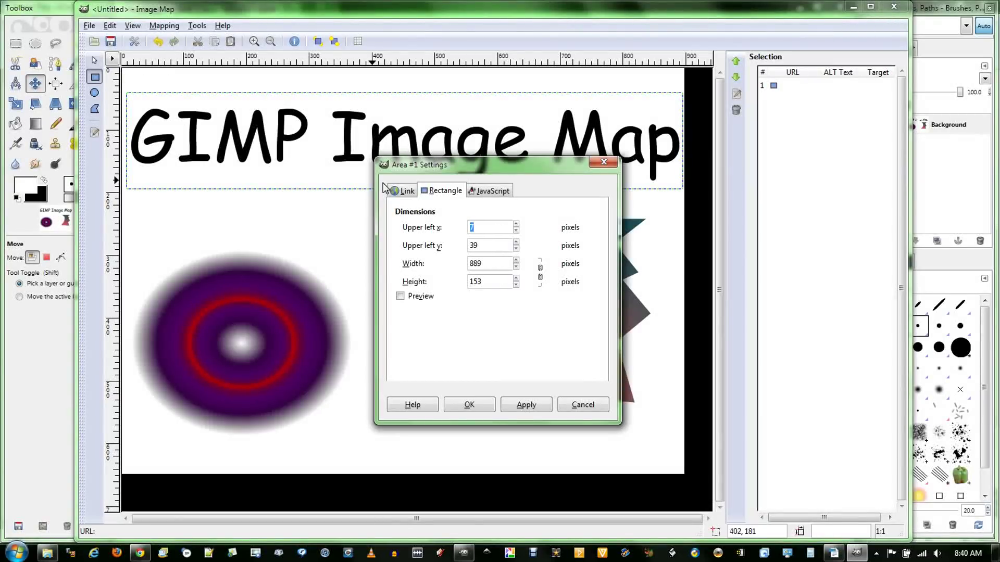
pyautogui.click(484, 191)
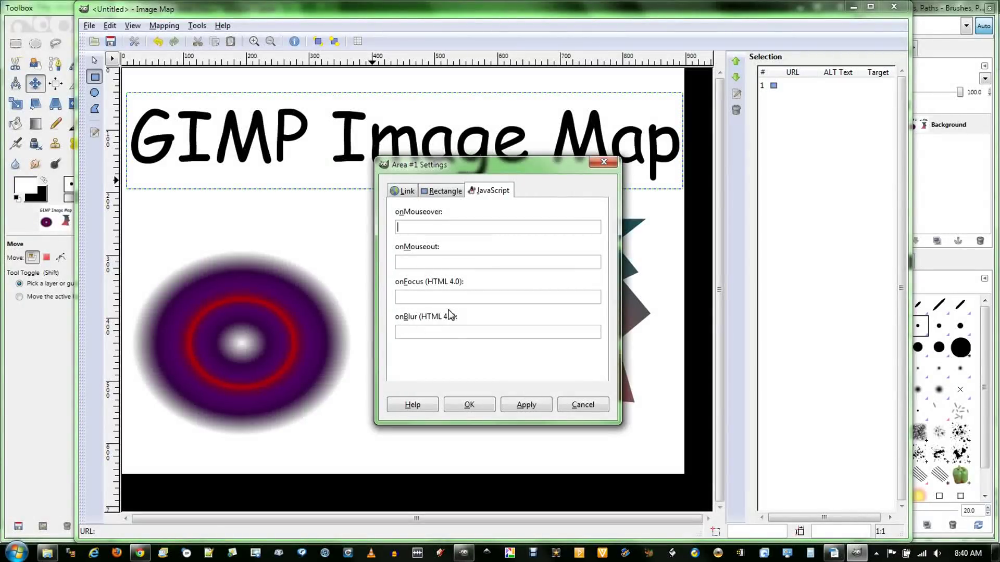
pyautogui.click(468, 406)
# Nudge area 1's top edge slightly down, then draw a circular area around the purple ring
pyautogui.click(794, 88)
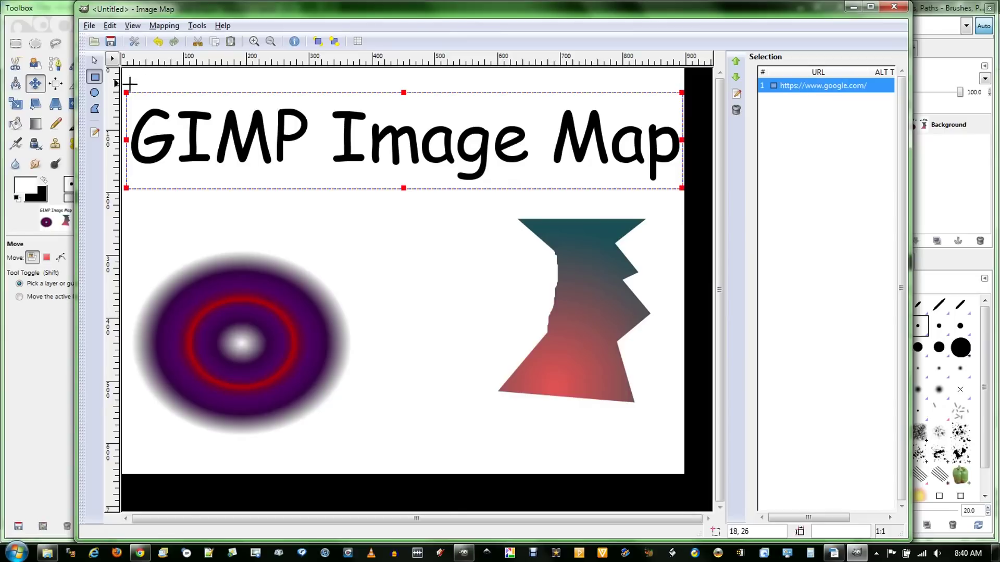
pyautogui.click(95, 61)
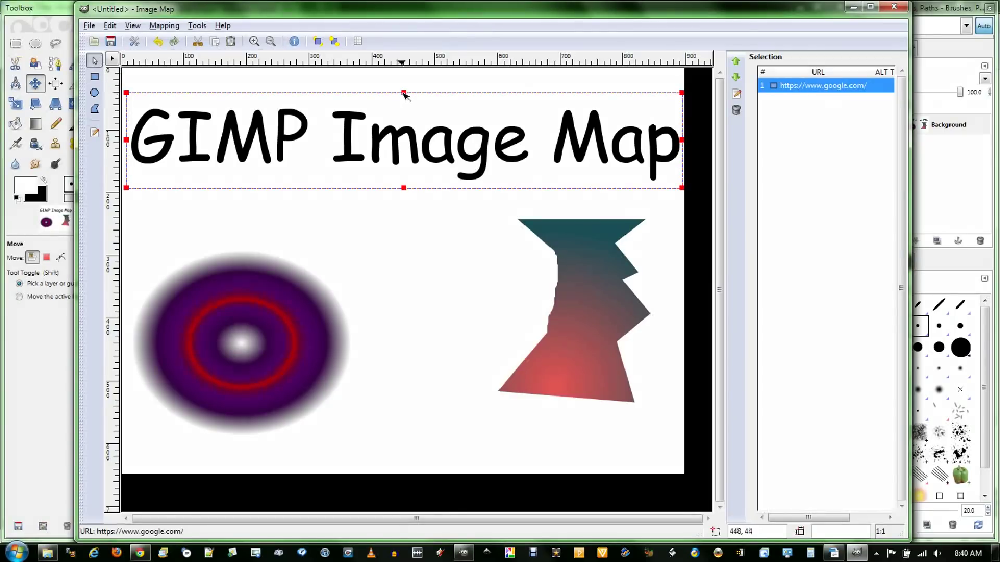
pyautogui.moveTo(405, 95); pyautogui.dragTo(405, 97)
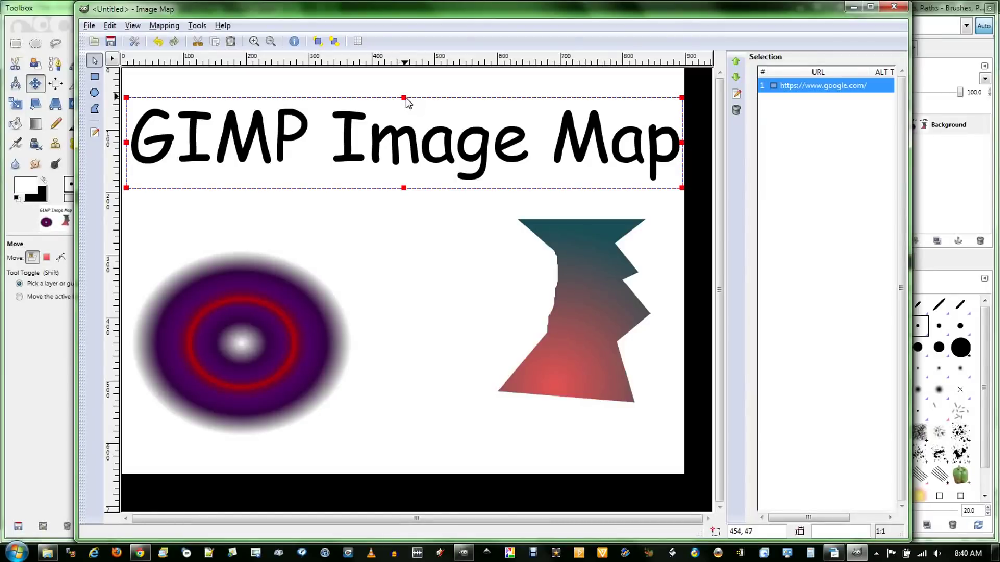
pyautogui.press('c')
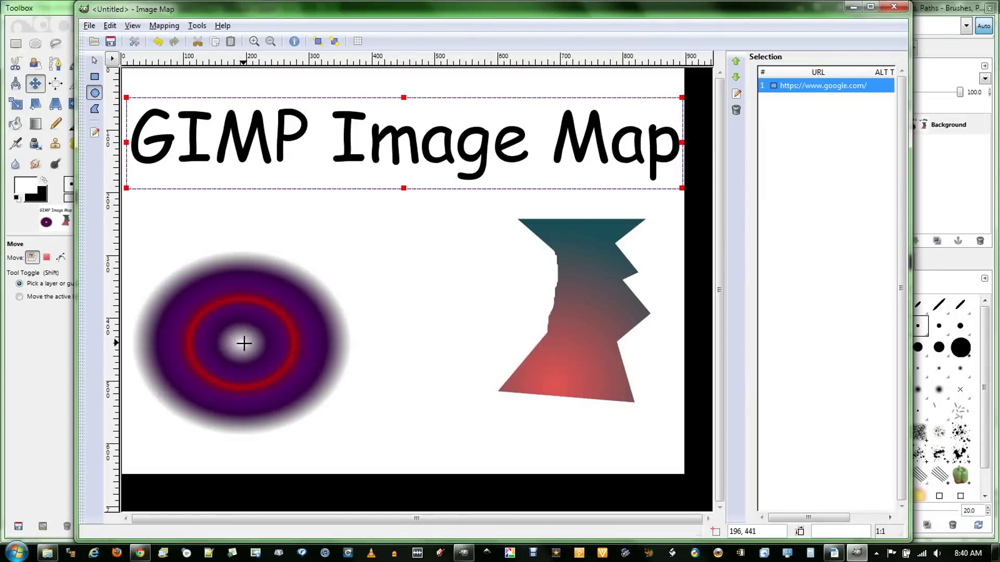
pyautogui.moveTo(244, 344); pyautogui.dragTo(340, 358)
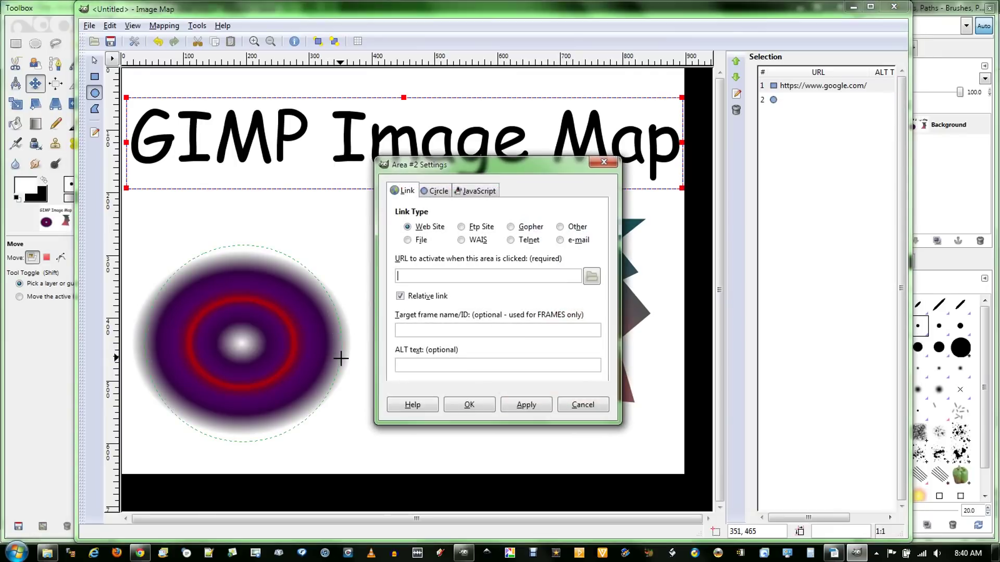
# Preview sample.html from the Image Map folder in Chrome, then return to GIMP
pyautogui.click(47, 553)
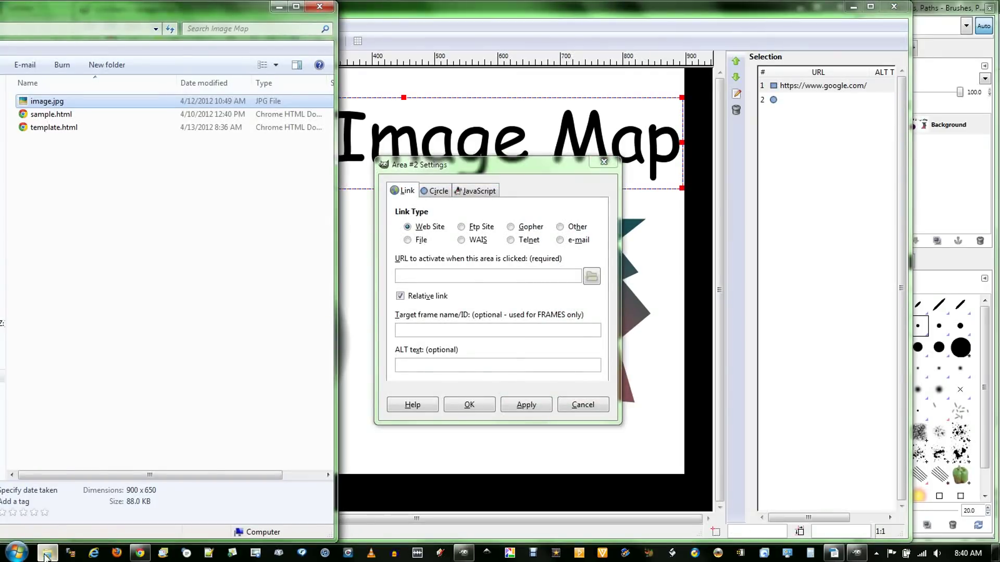
pyautogui.doubleClick(57, 114)
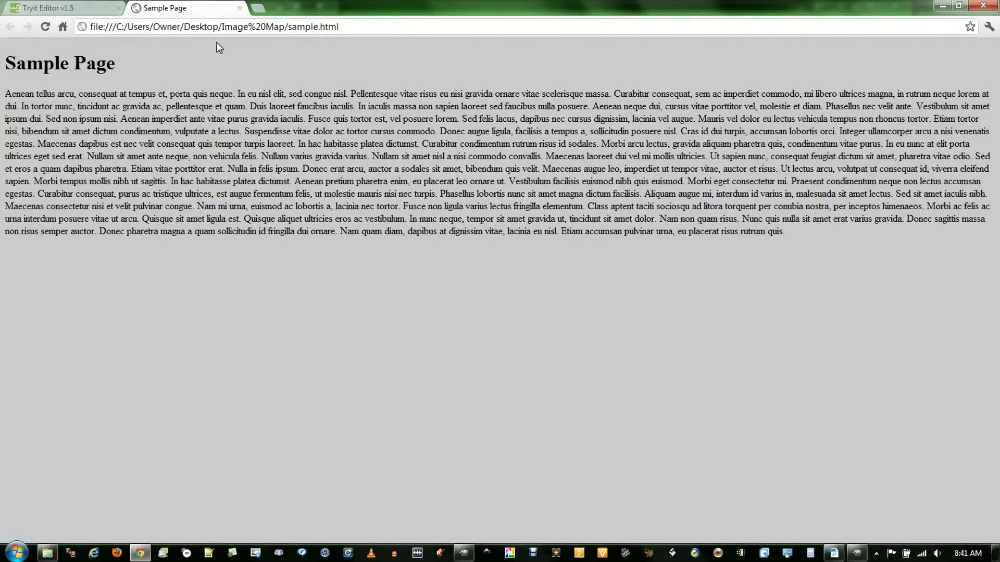
pyautogui.click(47, 553)
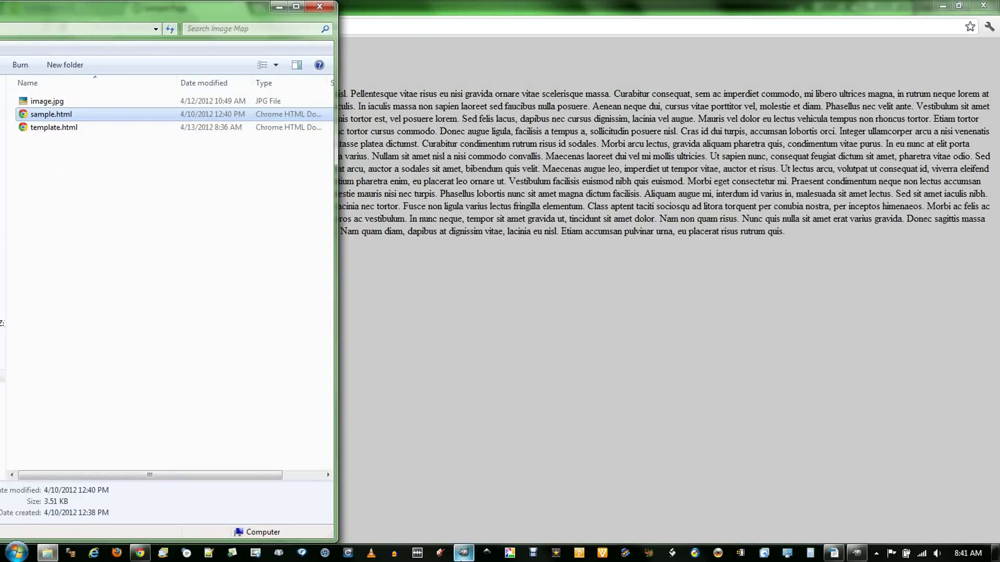
pyautogui.click(463, 552)
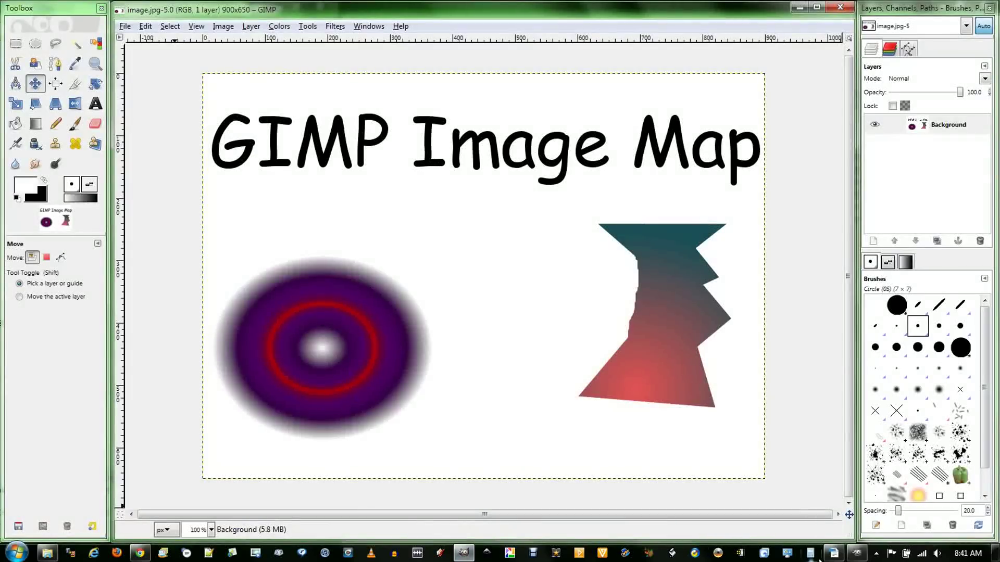
# Set area 2's link address to sample.html
pyautogui.click(857, 553)
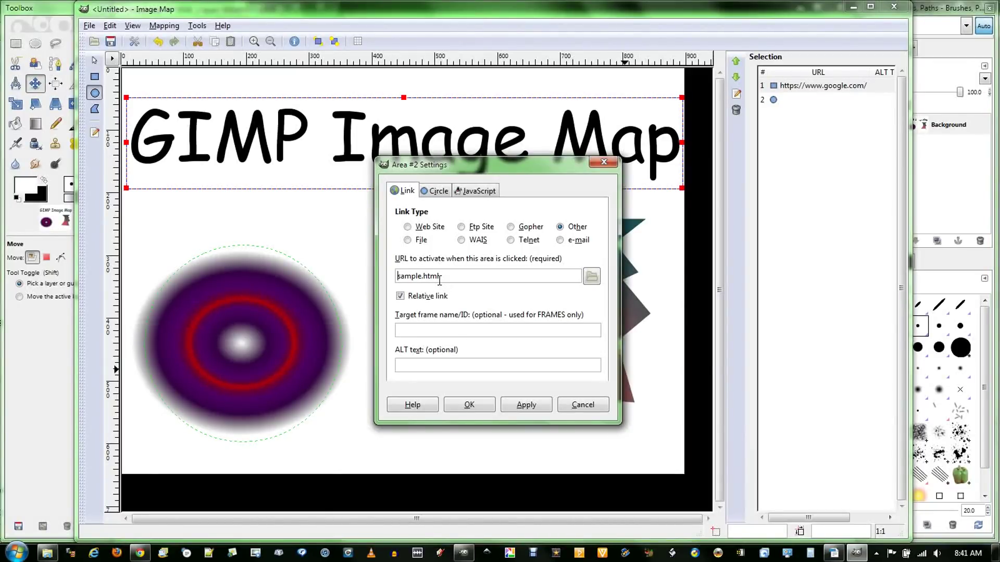
pyautogui.write('foldername/')
pyautogui.doubleClick(439, 280)
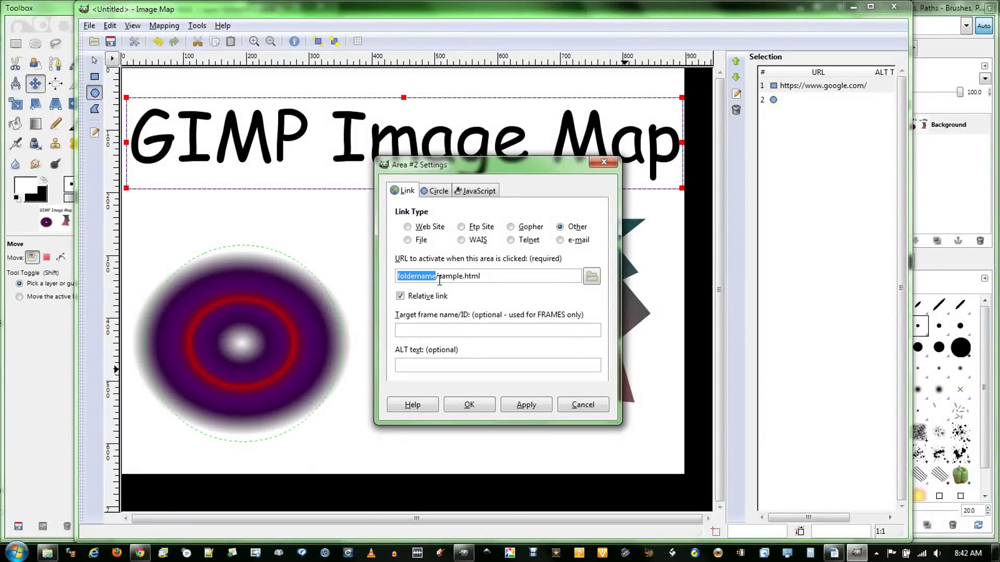
pyautogui.write('..')
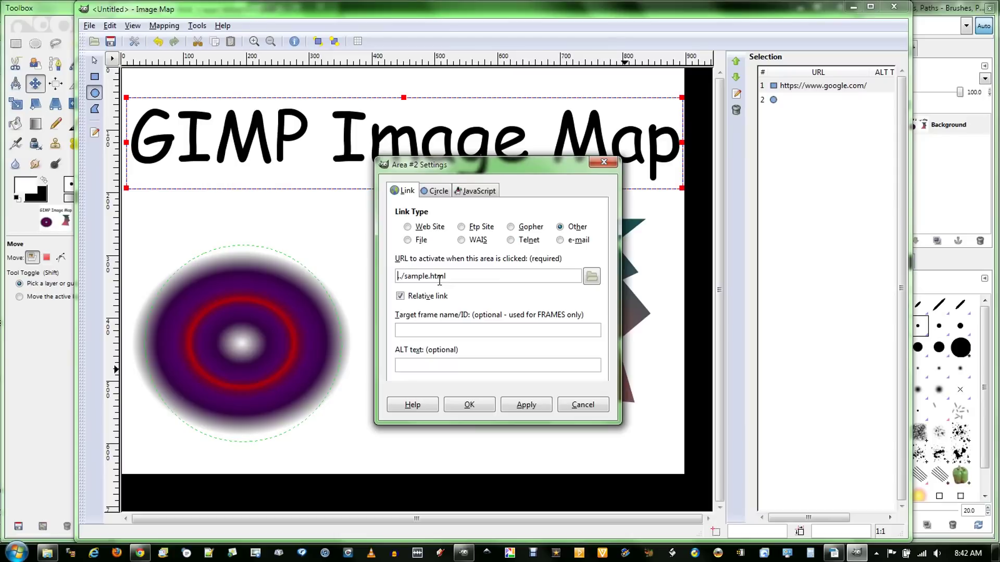
pyautogui.press('Delete')
pyautogui.press('Delete')
pyautogui.press('Delete')
pyautogui.click(451, 277)
# Review the Circle and JavaScript tabs, confirm area 2, and select it in the list
pyautogui.click(434, 191)
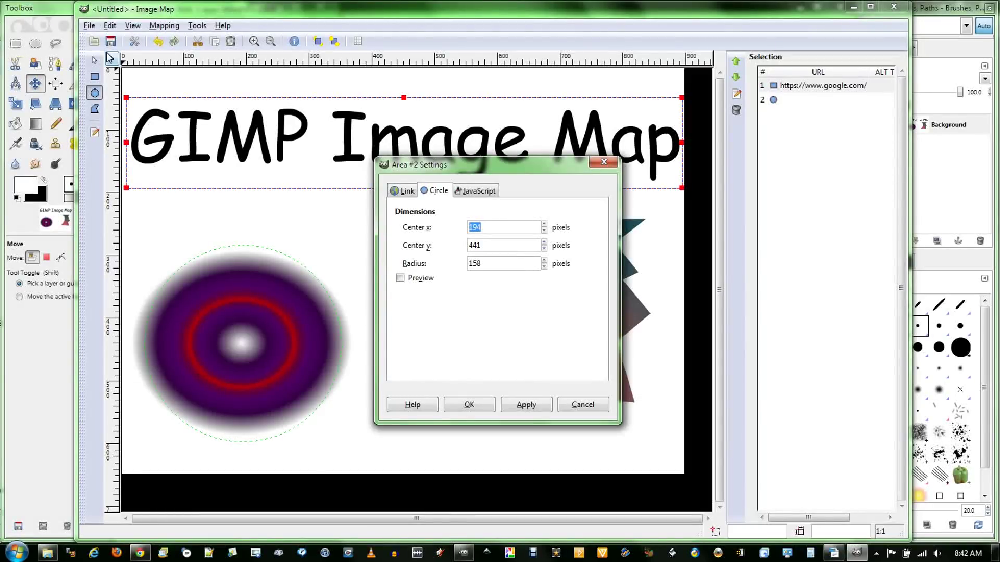
pyautogui.click(484, 192)
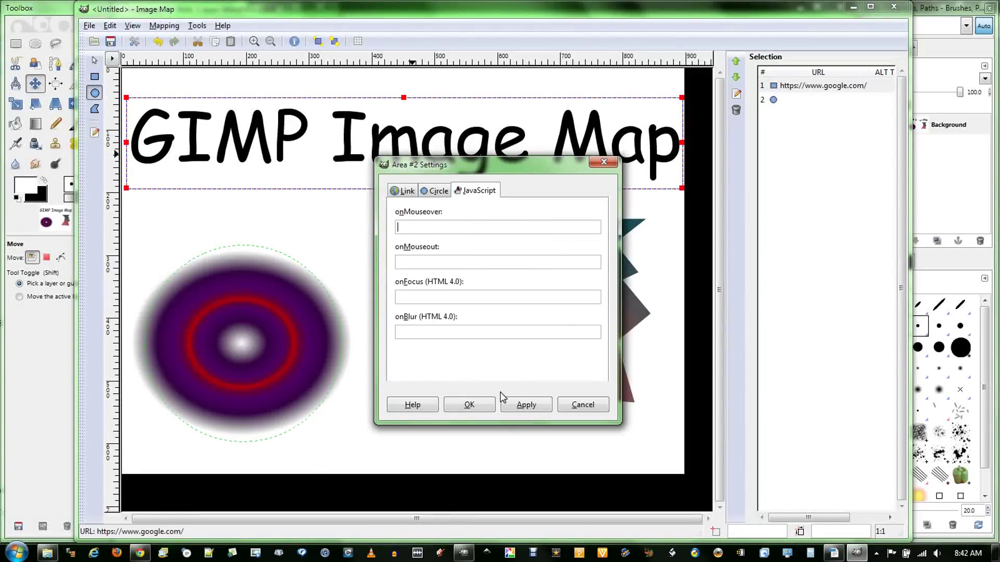
pyautogui.click(480, 408)
pyautogui.click(792, 100)
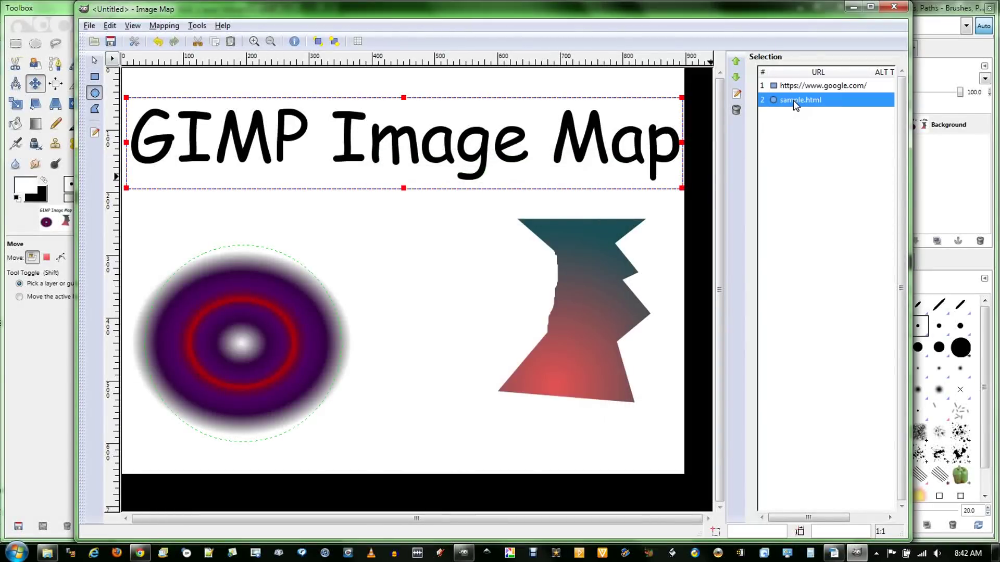
pyautogui.click(95, 109)
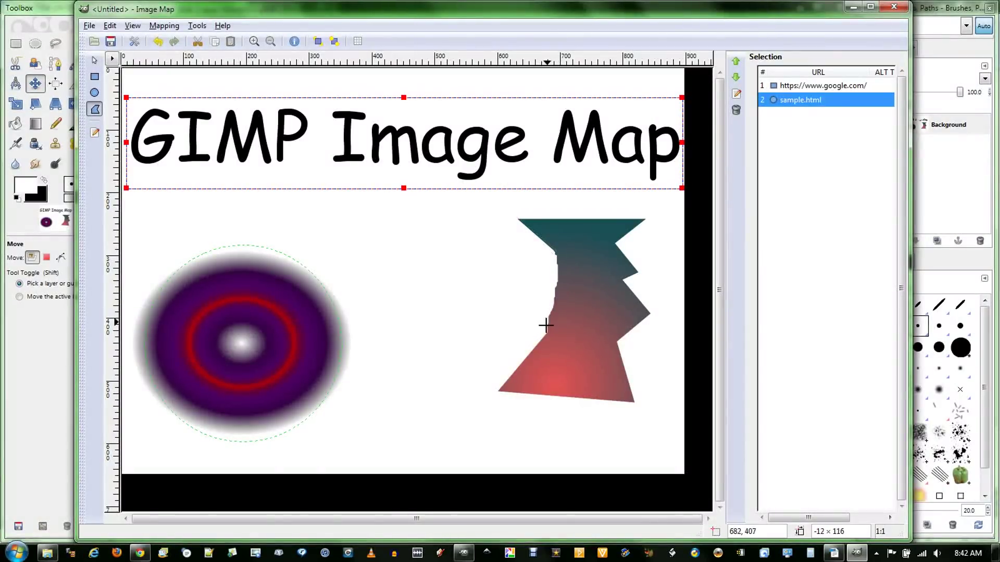
# Place eight polygon vertices around the corners of the jagged teal-to-red shape
pyautogui.click(539, 347)
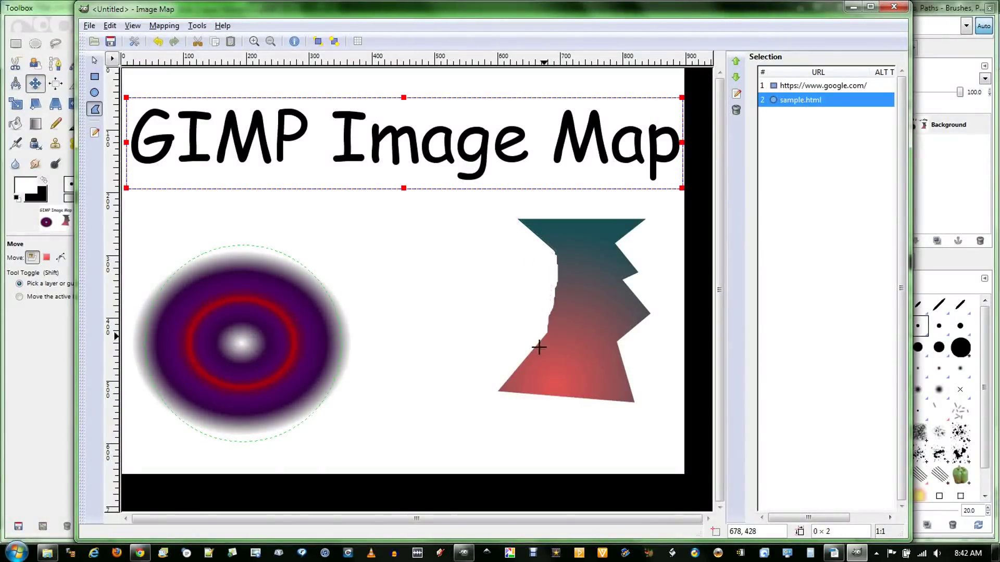
pyautogui.click(500, 389)
pyautogui.click(636, 402)
pyautogui.click(620, 347)
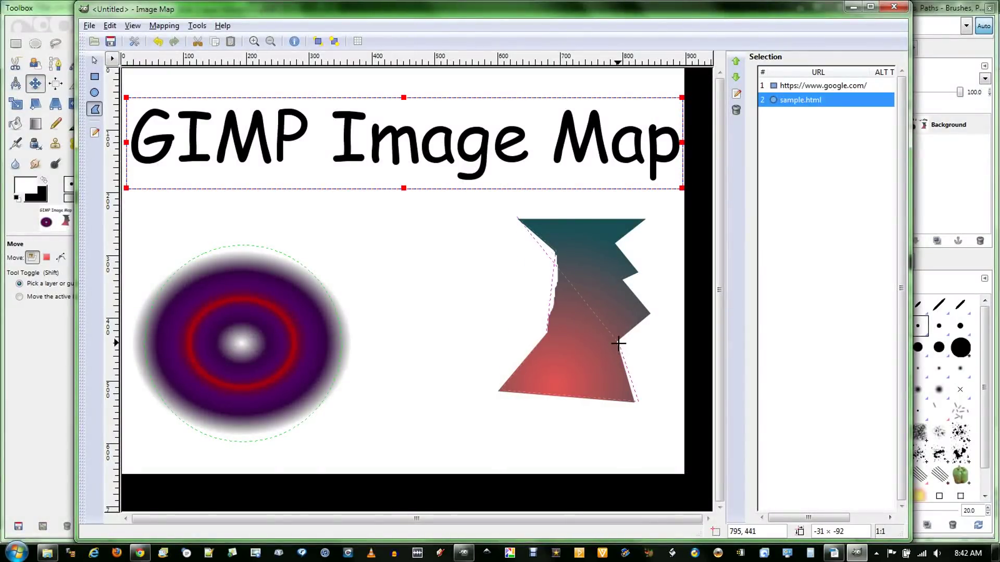
pyautogui.click(650, 313)
pyautogui.click(628, 280)
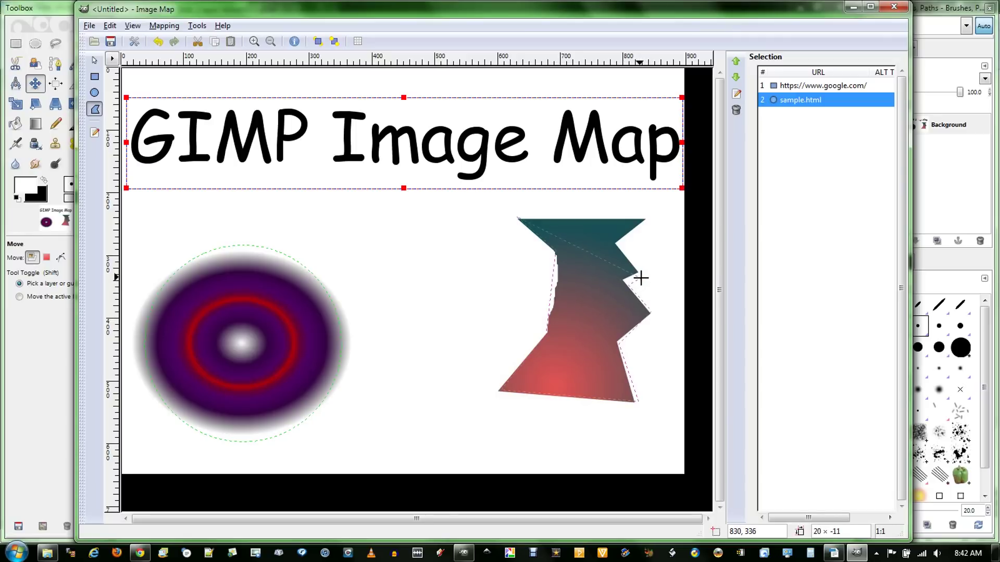
pyautogui.click(640, 273)
pyautogui.click(618, 245)
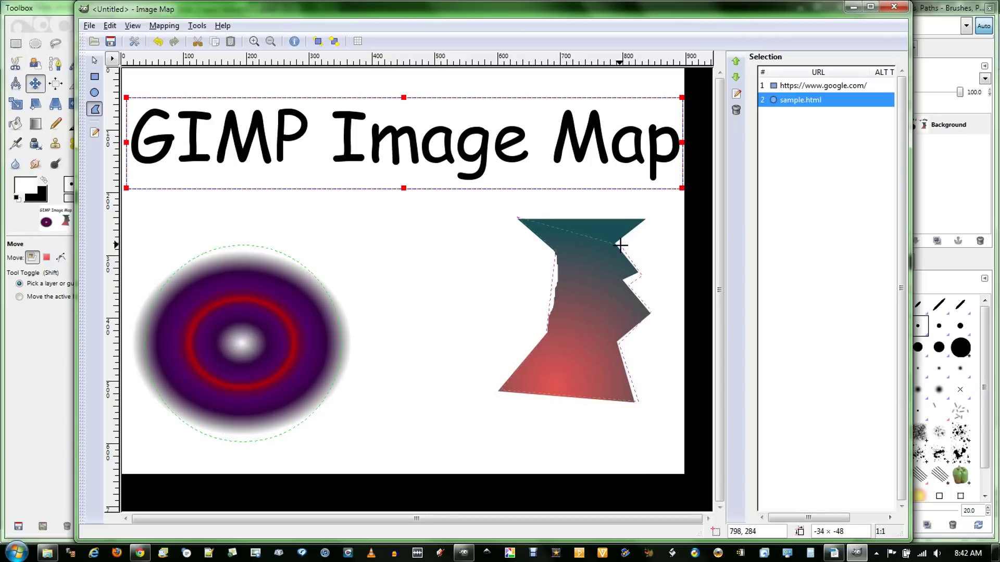
pyautogui.doubleClick(647, 216)
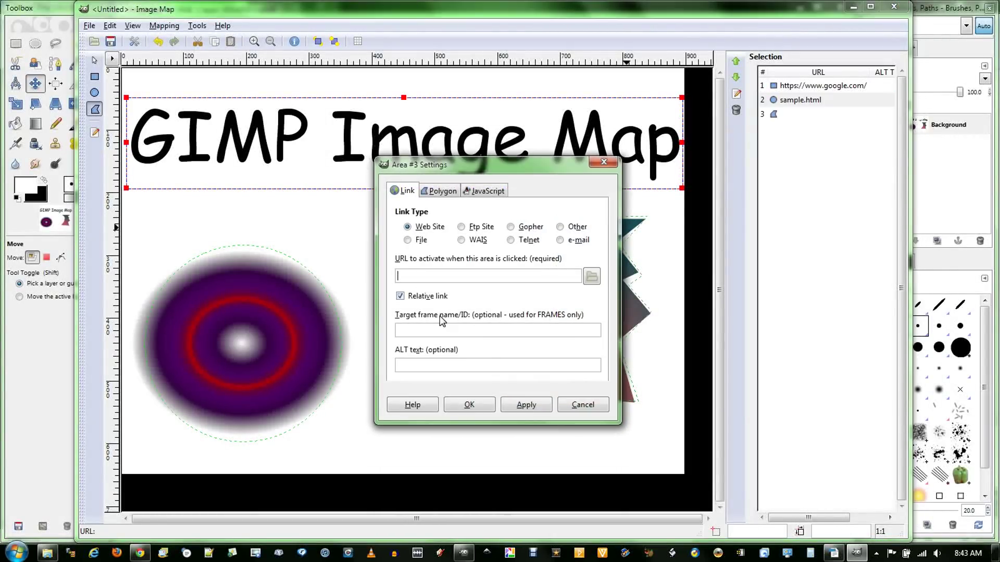
pyautogui.click(419, 297)
pyautogui.write('http://www.wikipedia.org/')
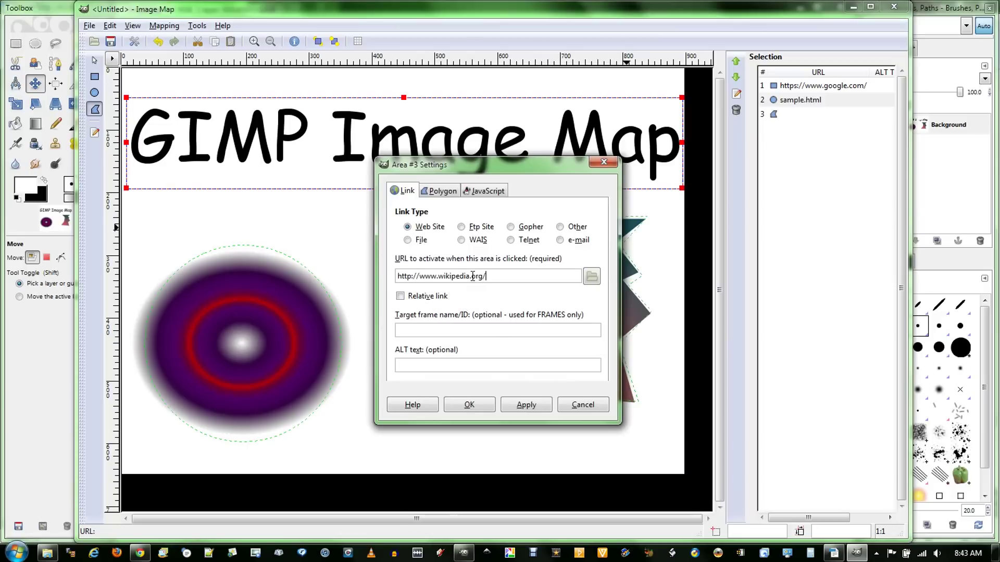
pyautogui.click(440, 191)
pyautogui.scroll(-3, 473, 311)
pyautogui.moveTo(472, 312); pyautogui.dragTo(474, 273)
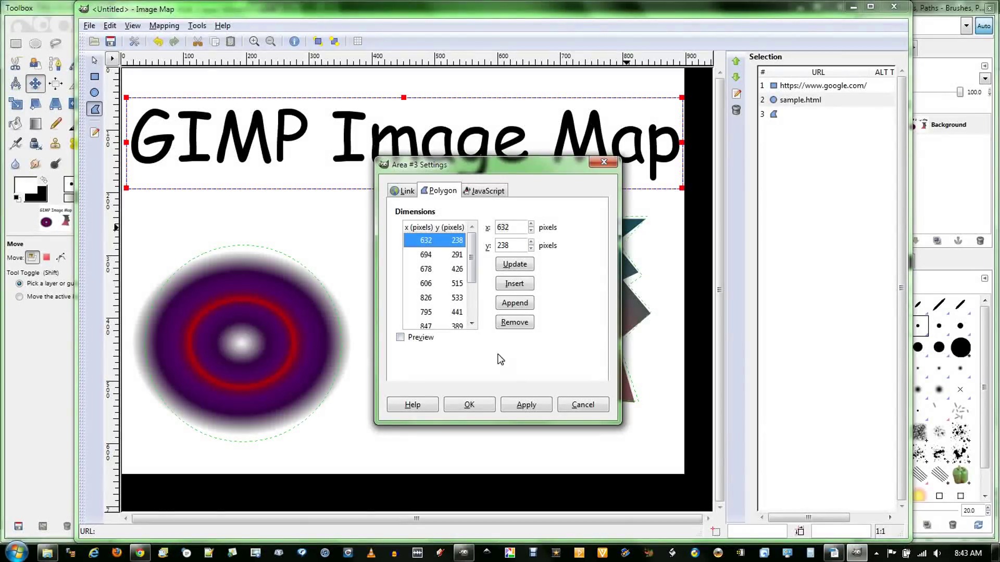
pyautogui.click(471, 405)
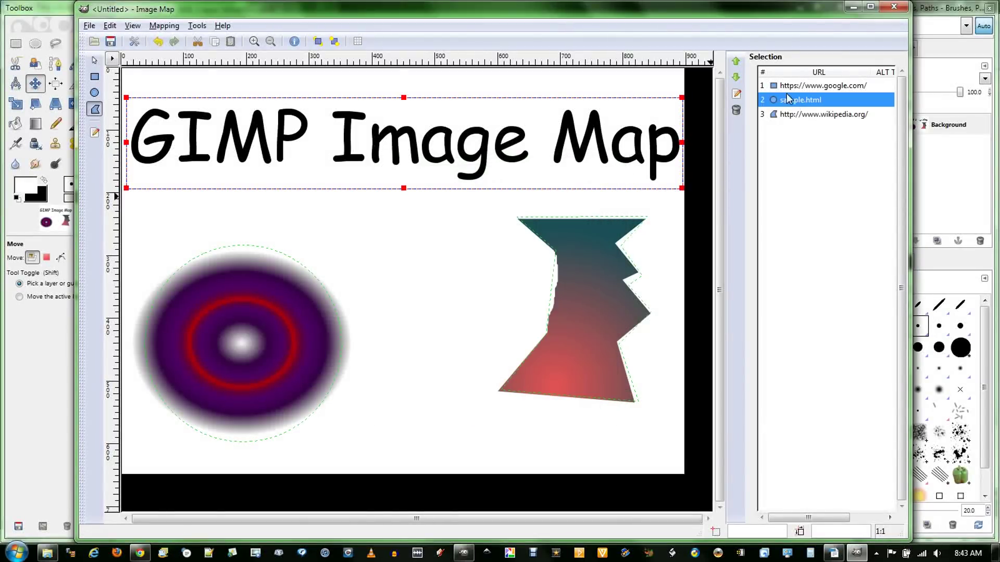
# Save the image map as map code.html, replacing the default name image.jpg.map
pyautogui.click(111, 42)
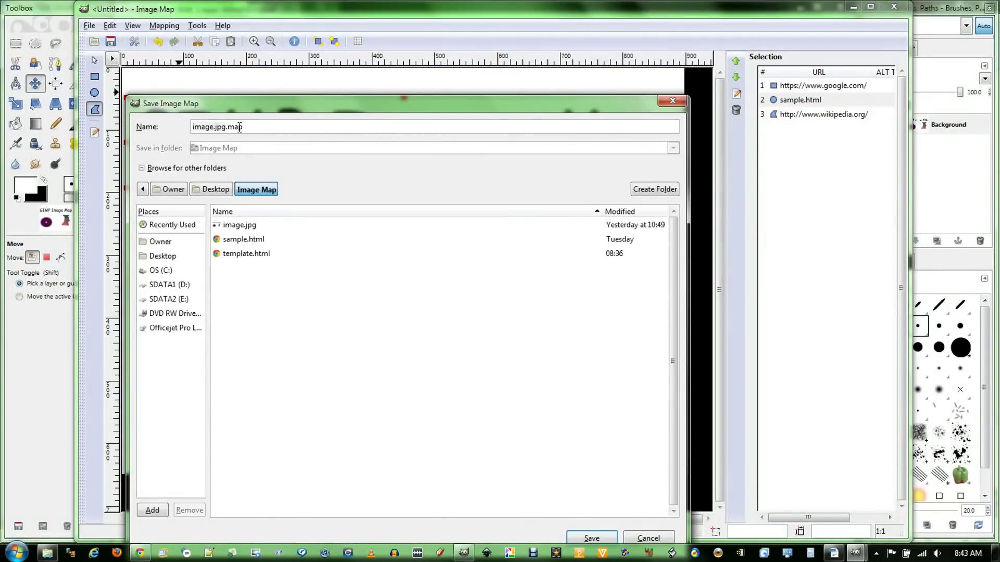
pyautogui.click(259, 129)
pyautogui.moveTo(215, 127); pyautogui.dragTo(276, 135)
pyautogui.tripleClick(274, 131)
pyautogui.write('map code.html')
pyautogui.press('Return')
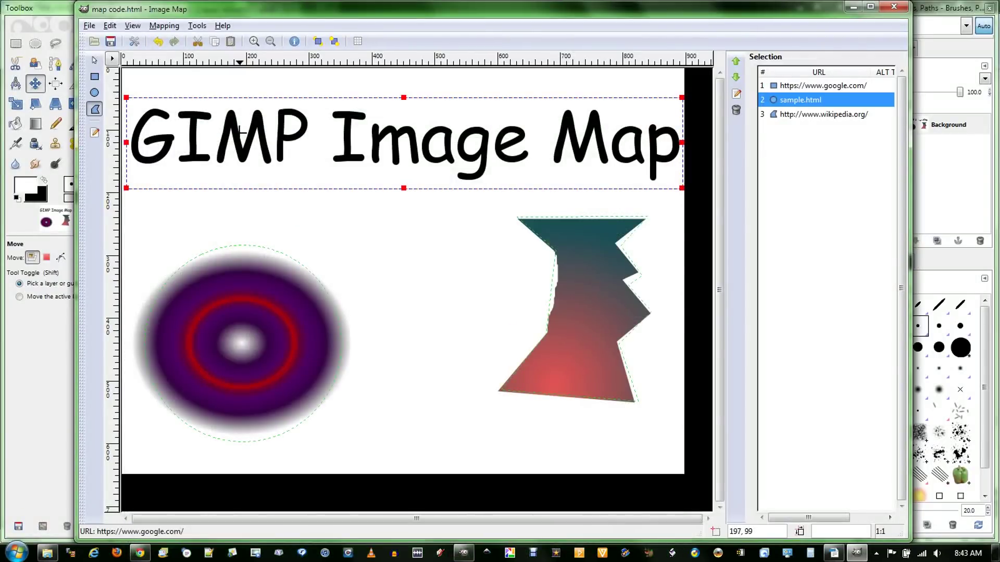
# Open map code.html from the Image Map folder in Notepad++ to show its img tag and map code
pyautogui.click(67, 554)
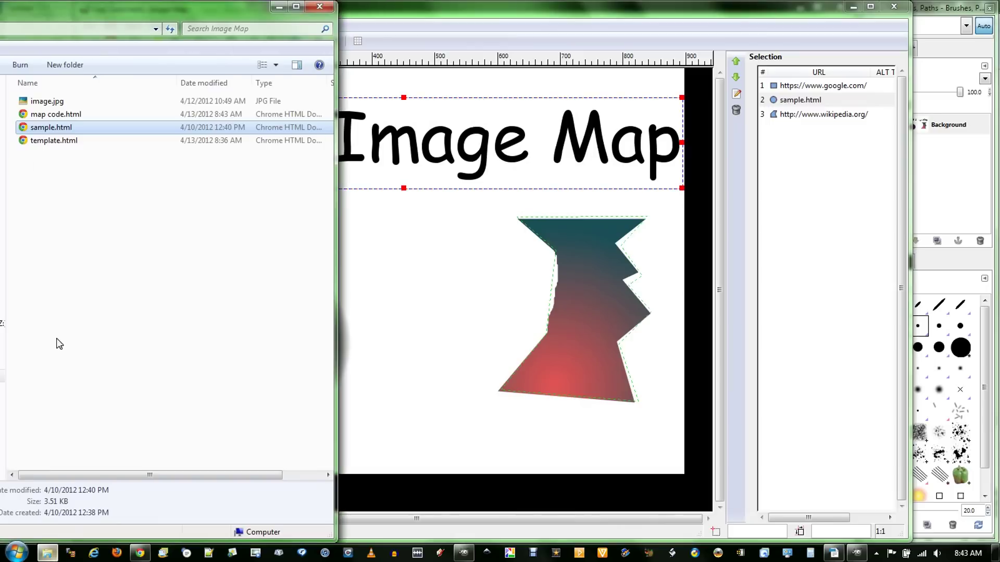
pyautogui.click(56, 115)
pyautogui.rightClick(58, 116)
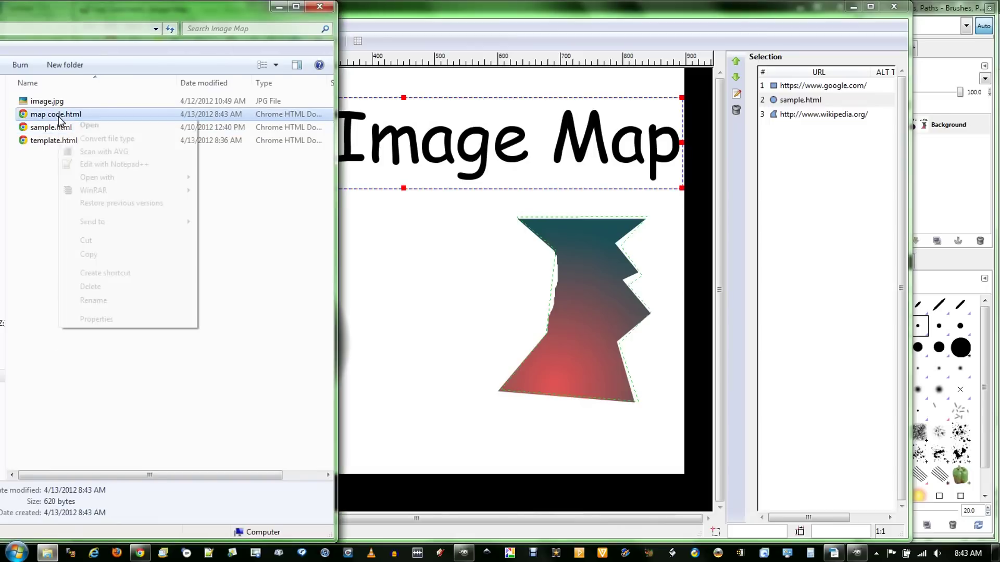
pyautogui.moveTo(131, 180)
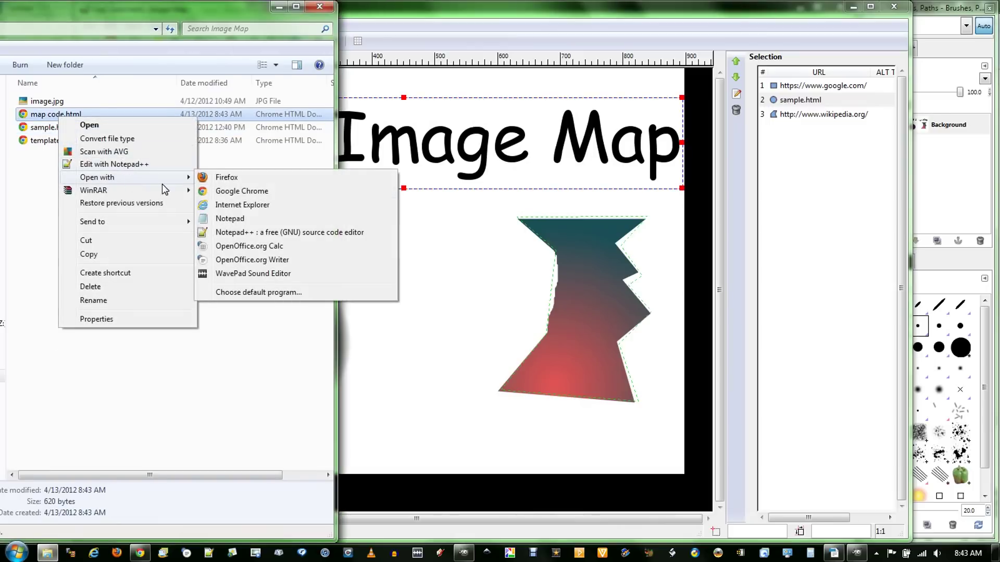
pyautogui.click(229, 218)
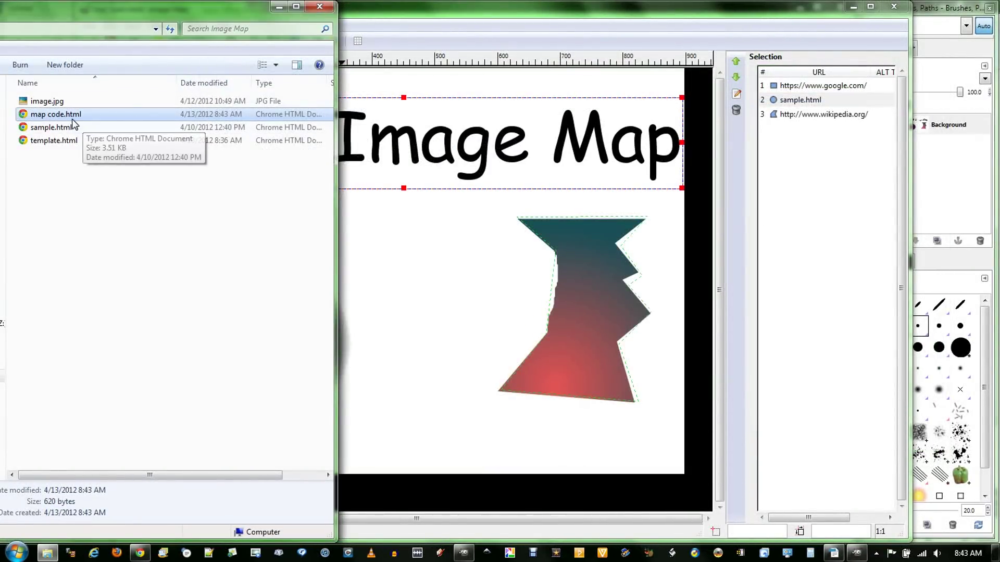
pyautogui.rightClick(72, 118)
pyautogui.click(120, 167)
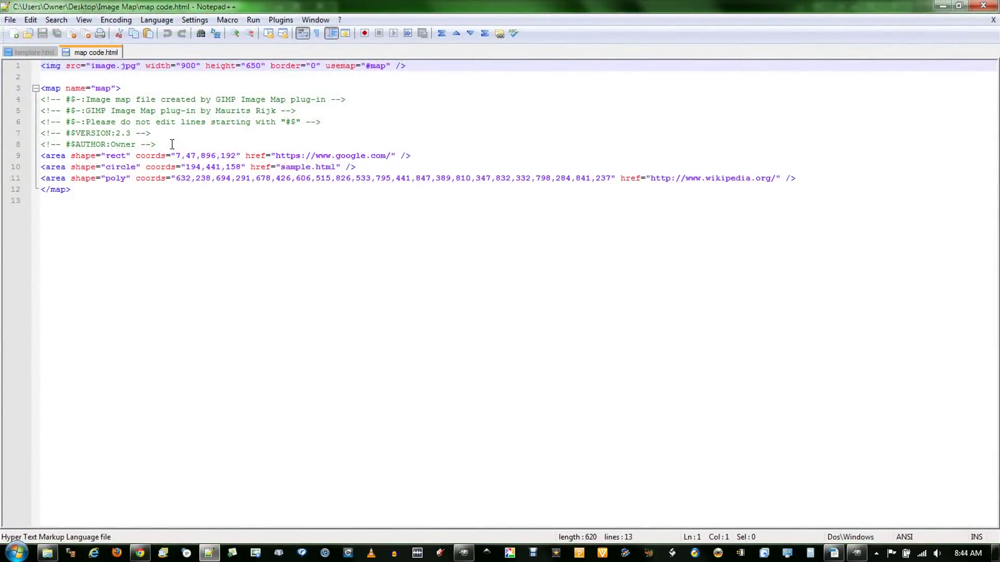
pyautogui.click(51, 159)
pyautogui.click(120, 155)
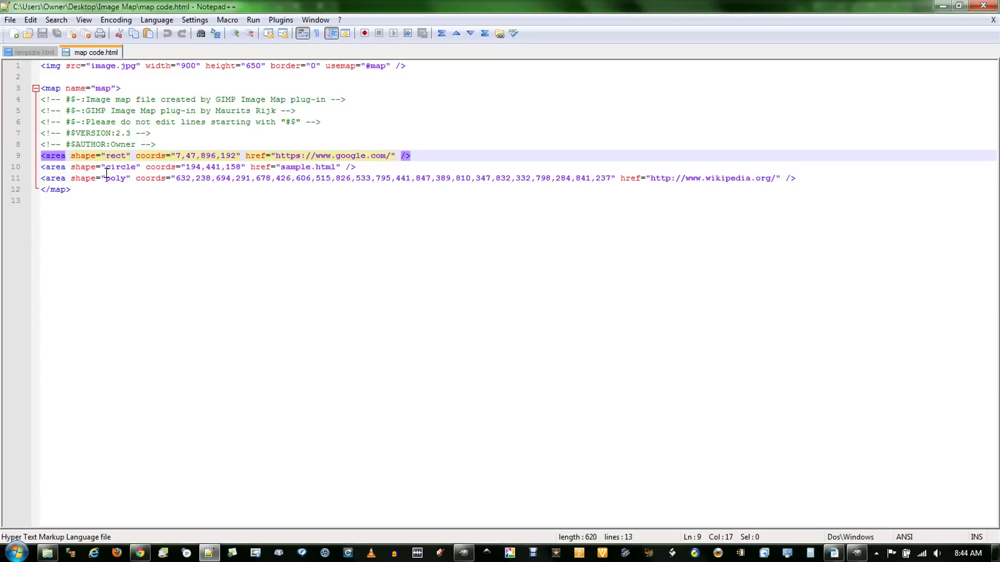
pyautogui.moveTo(180, 166); pyautogui.dragTo(222, 167)
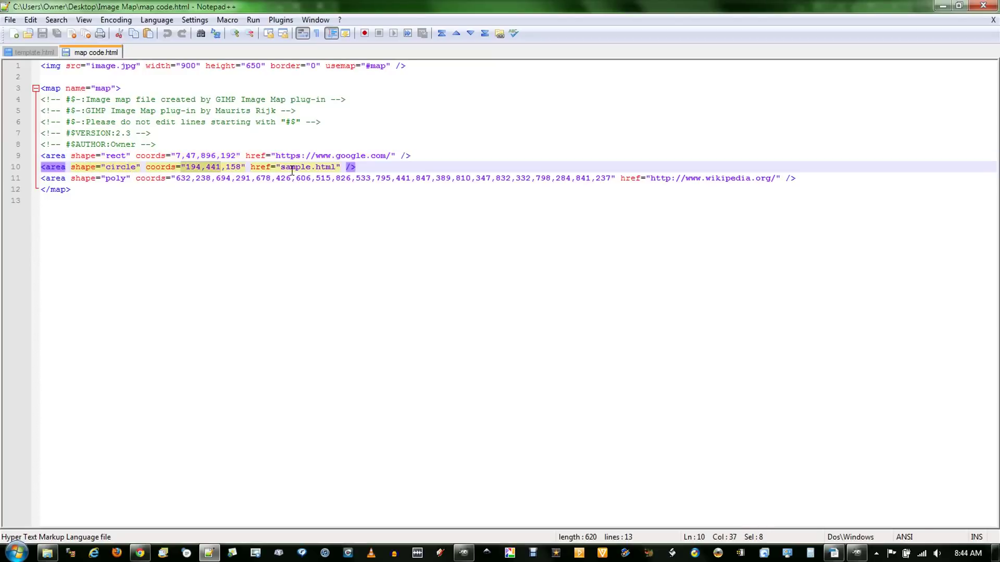
pyautogui.moveTo(341, 167); pyautogui.dragTo(280, 167)
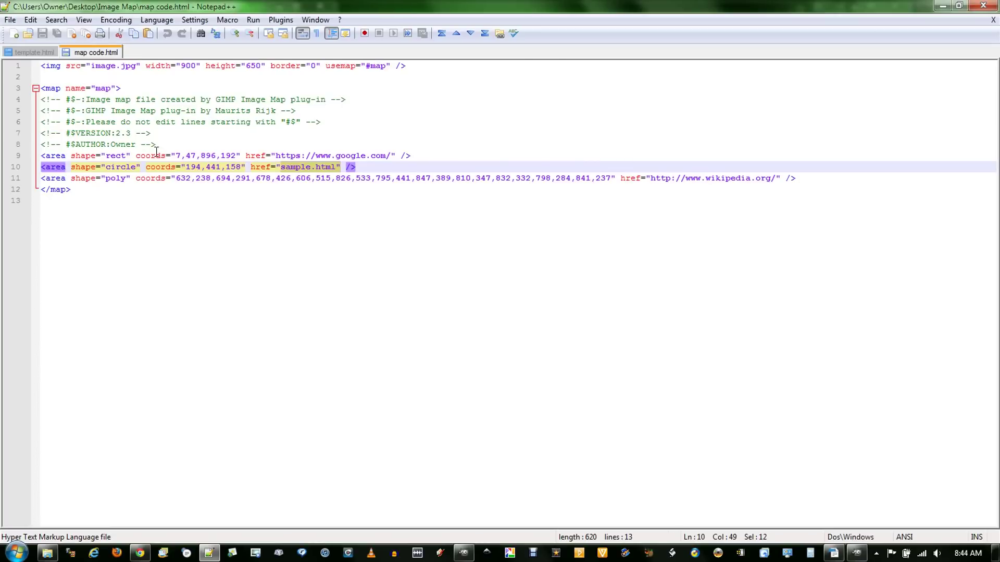
pyautogui.moveTo(156, 144); pyautogui.dragTo(28, 100)
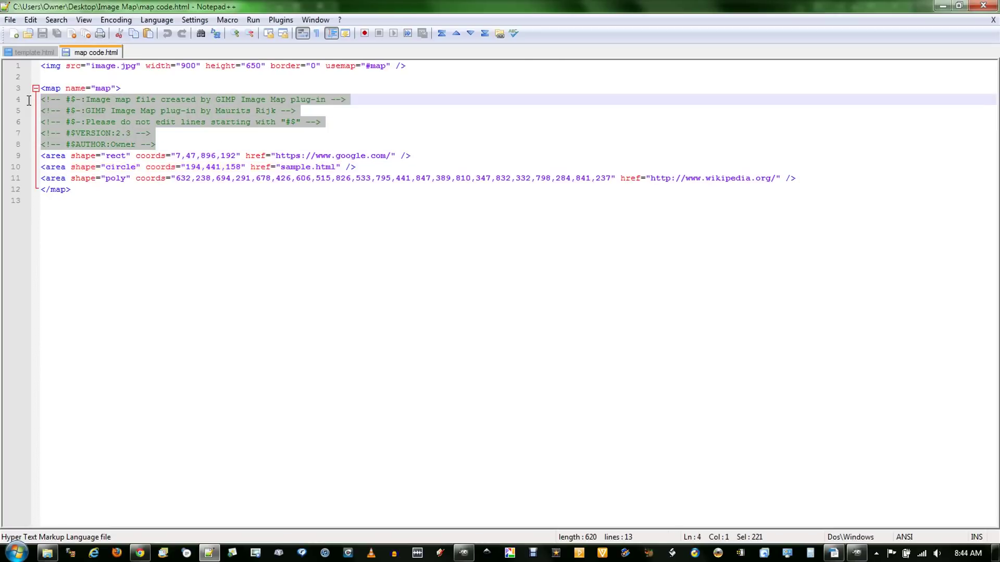
pyautogui.click(253, 20)
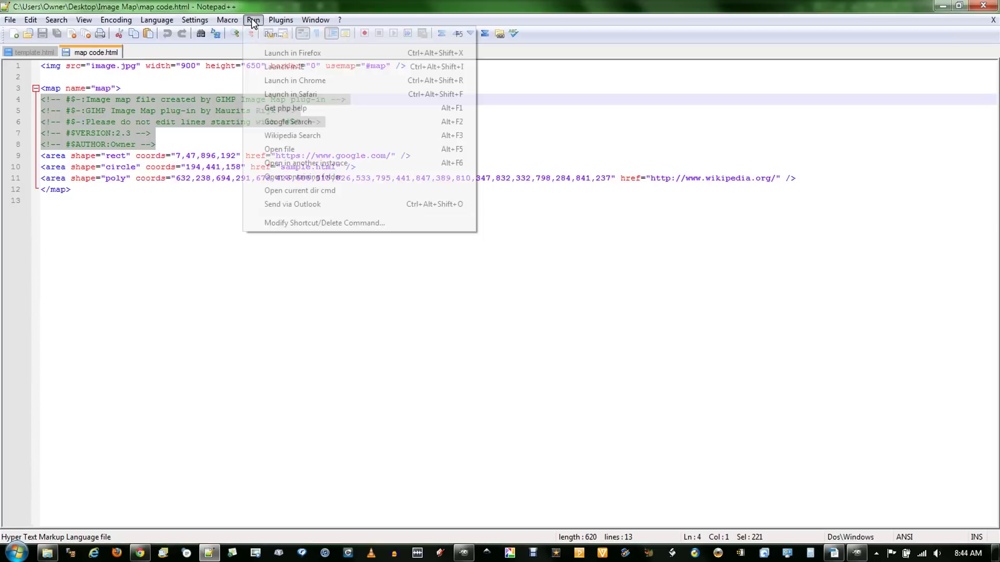
pyautogui.click(270, 81)
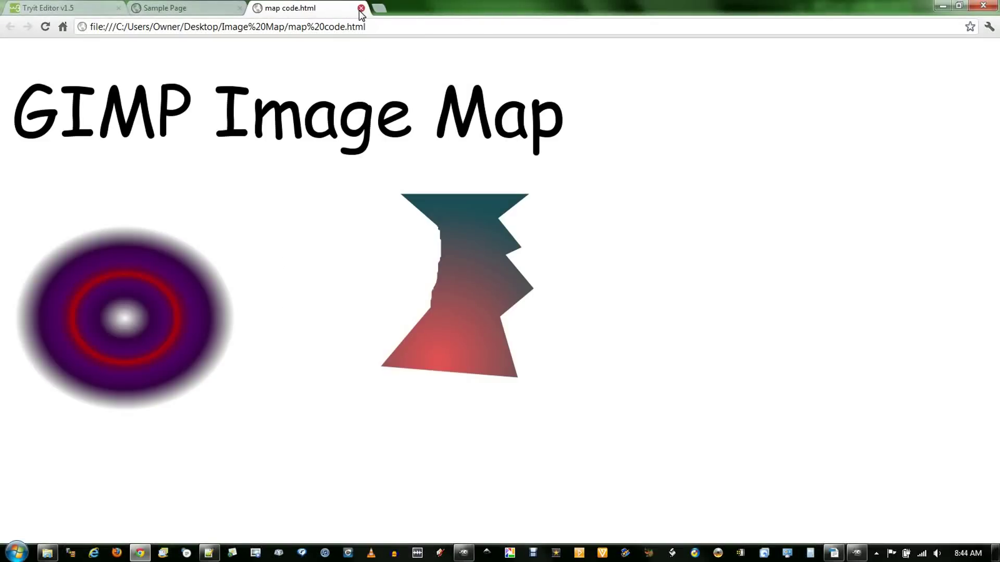
pyautogui.click(209, 553)
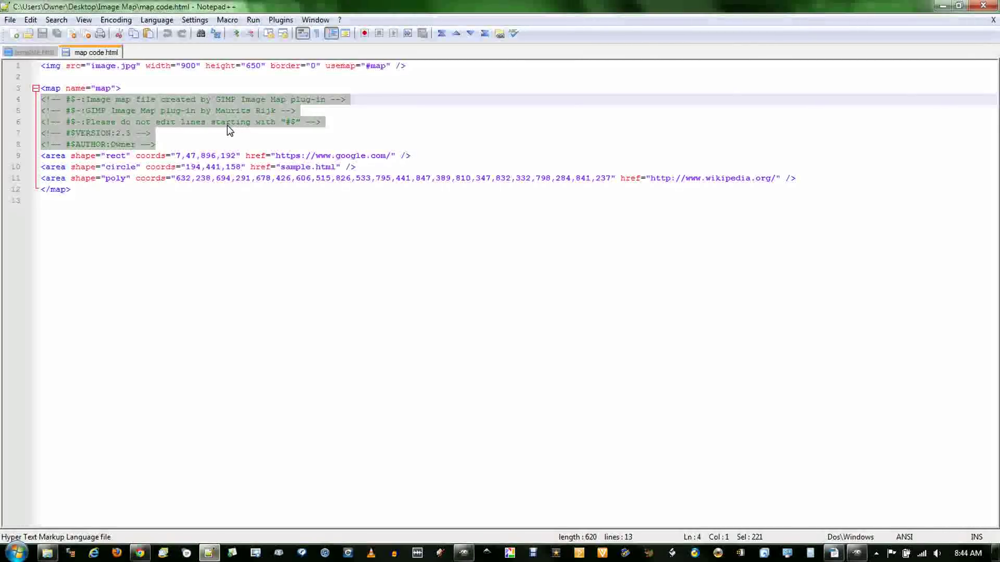
# Delete the GIMP comment lines from map code.html and copy all the remaining map code
pyautogui.press('Delete')
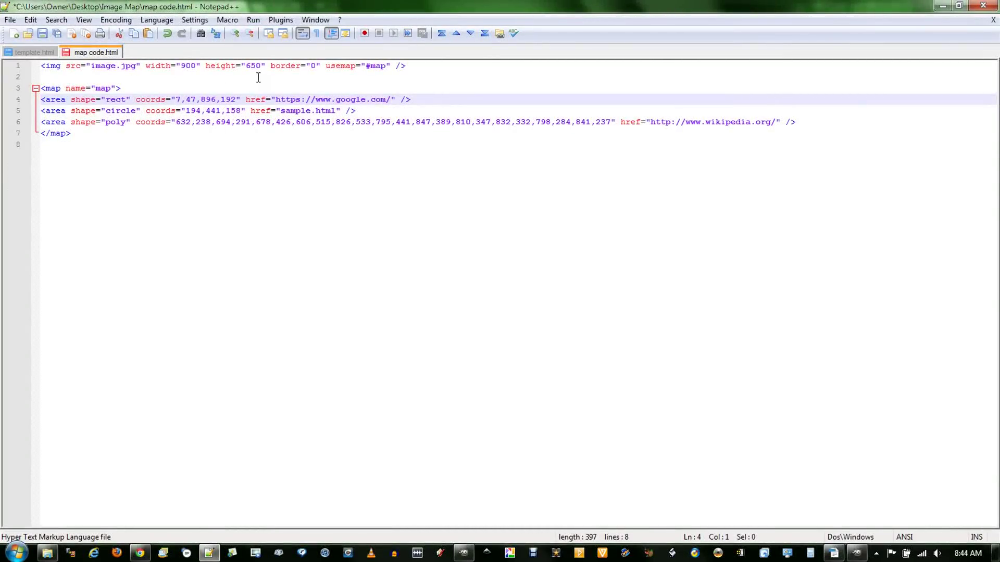
pyautogui.doubleClick(345, 67)
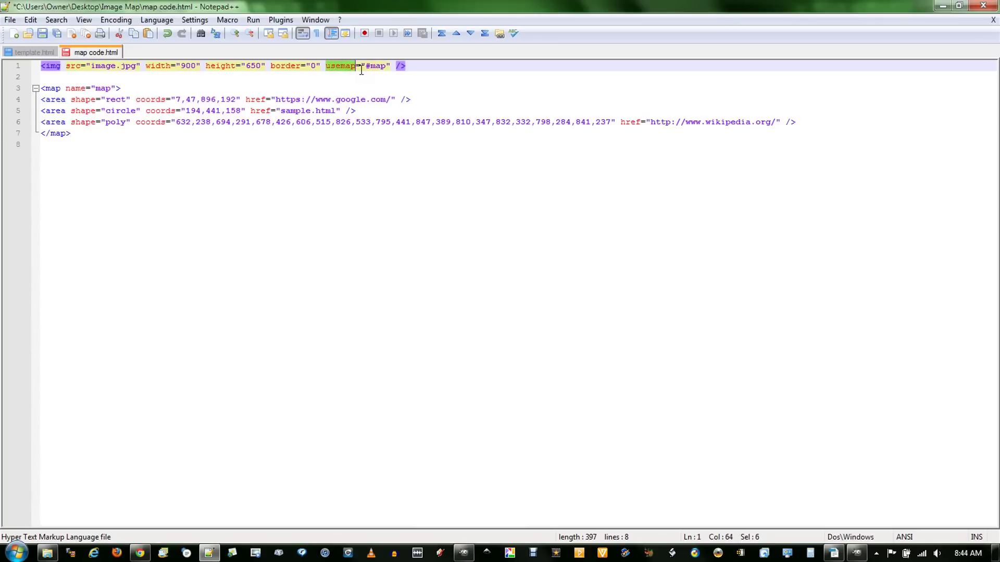
pyautogui.click(112, 89)
pyautogui.press('Down')
pyautogui.press('Down')
pyautogui.press('Down')
pyautogui.press('Down')
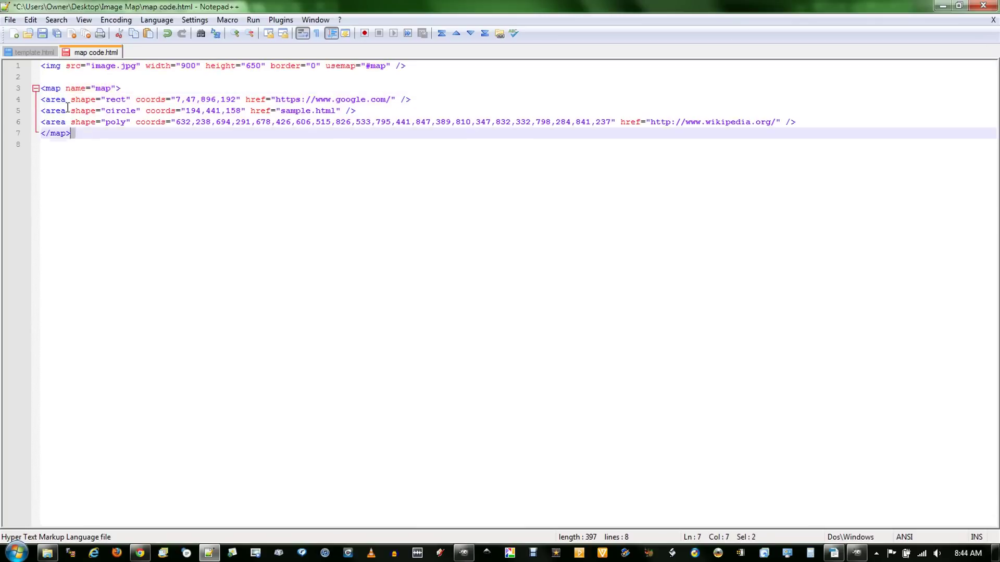
pyautogui.hotkey('ctrl', 'a')
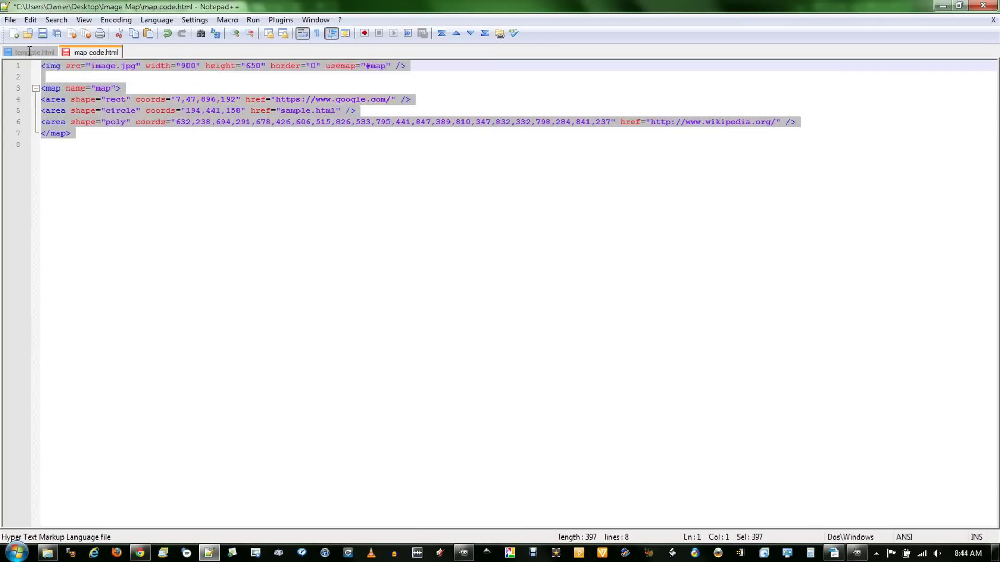
pyautogui.rightClick(51, 94)
pyautogui.click(73, 117)
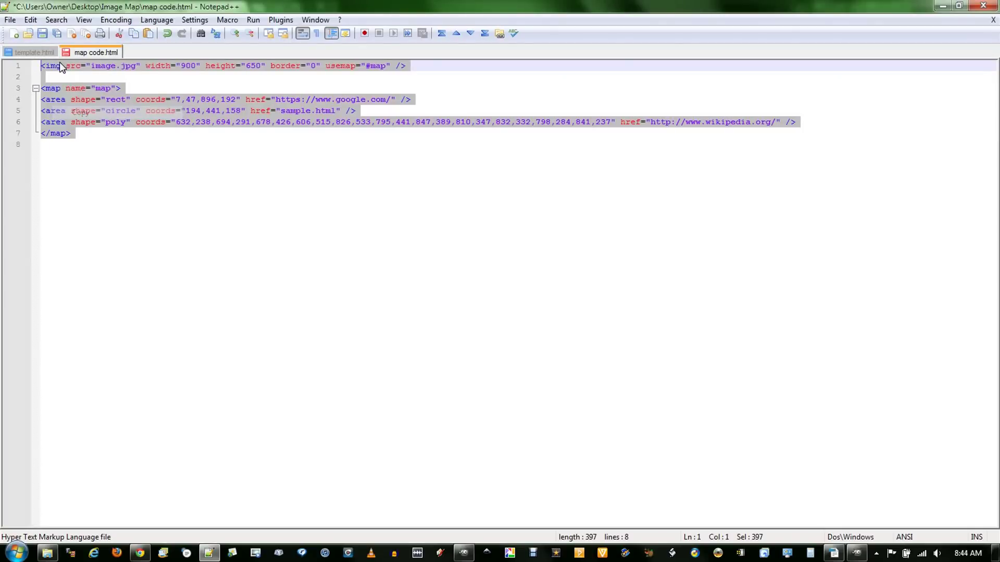
# Paste the map code into template.html at line 11 and save the template
pyautogui.click(38, 54)
pyautogui.rightClick(60, 175)
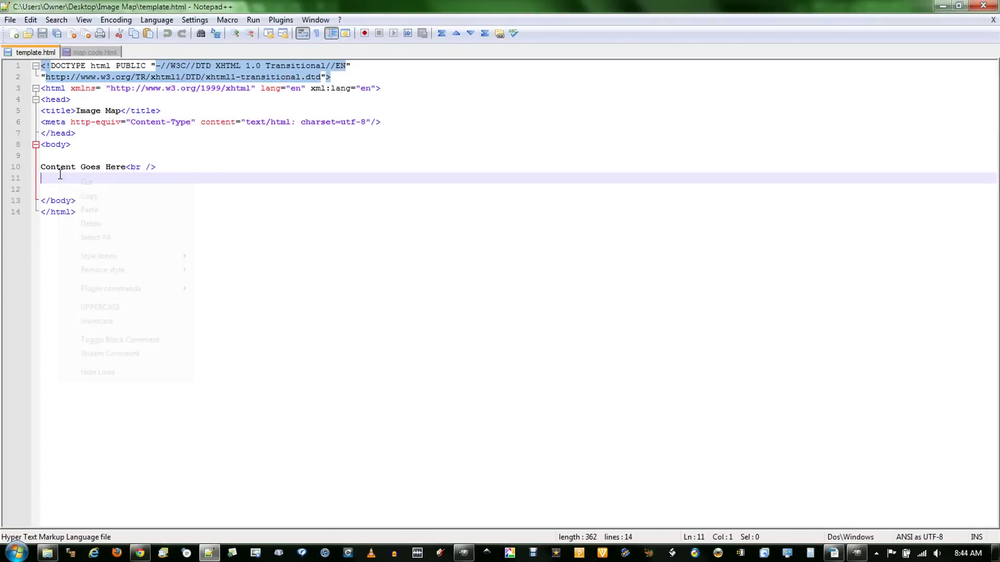
pyautogui.click(104, 209)
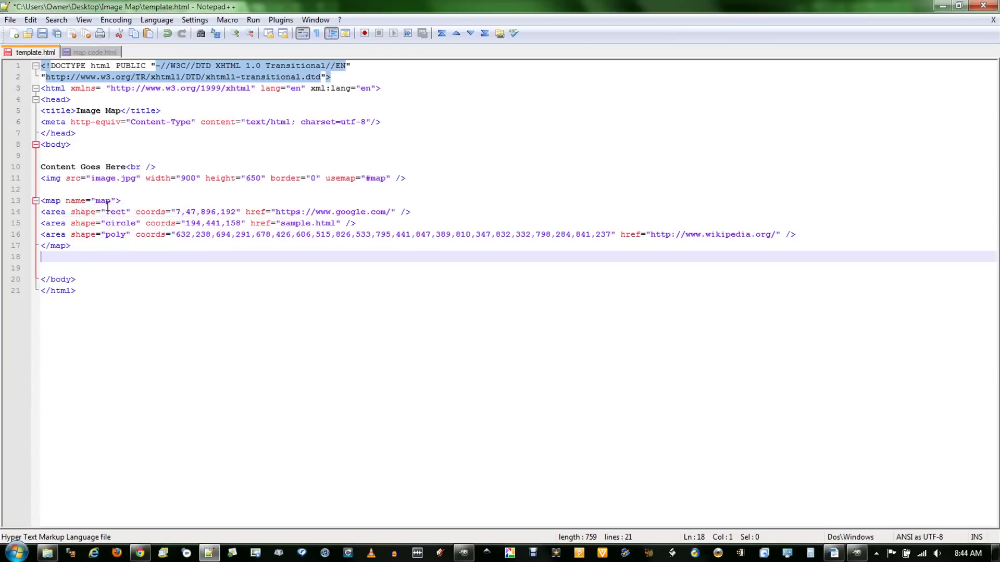
pyautogui.click(42, 34)
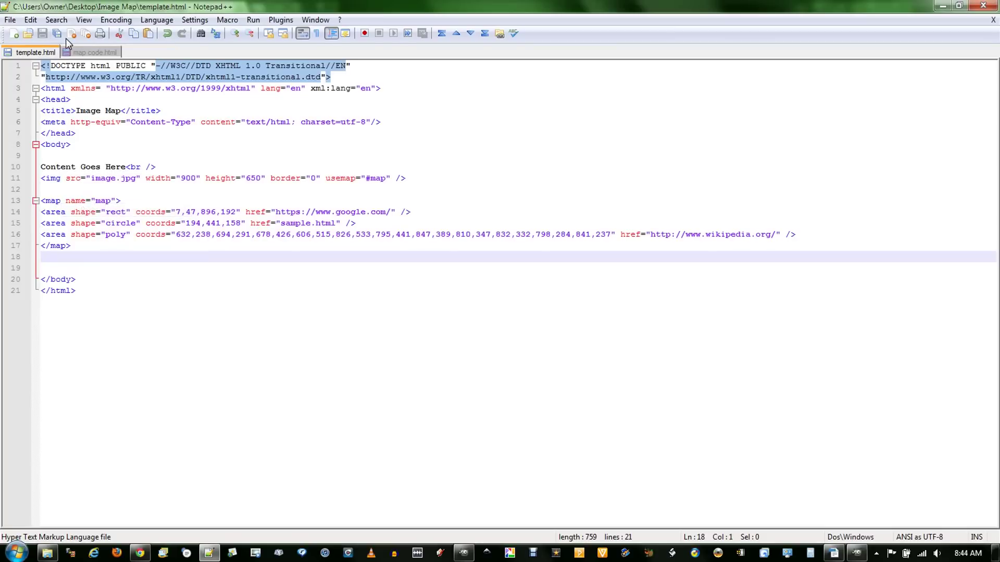
# Launch template.html in Chrome and test the title area's link to Google
pyautogui.click(253, 20)
pyautogui.click(276, 80)
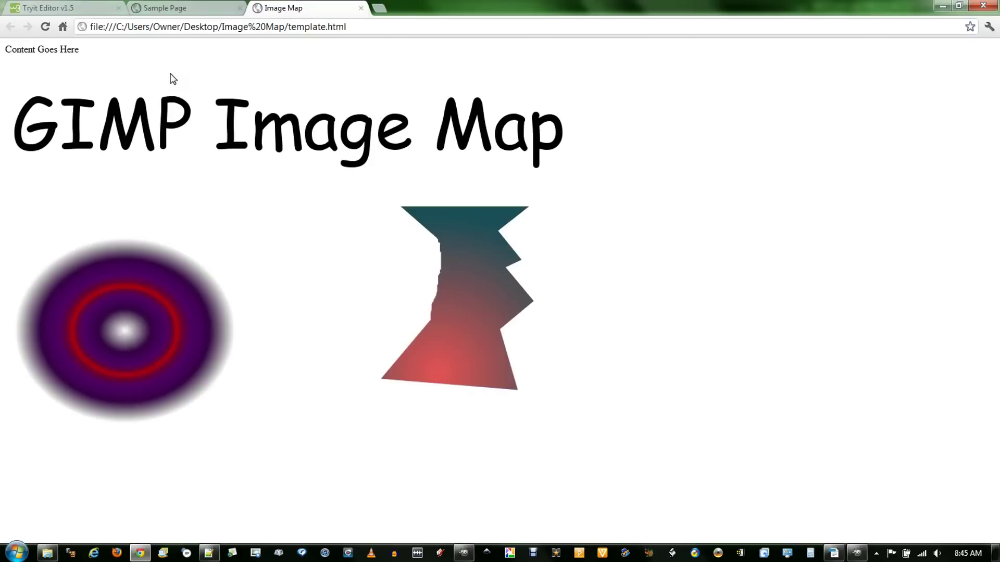
pyautogui.click(132, 126)
pyautogui.click(10, 26)
# Test the purple circle's Sample Page link and the red shape's Wikipedia link
pyautogui.click(134, 287)
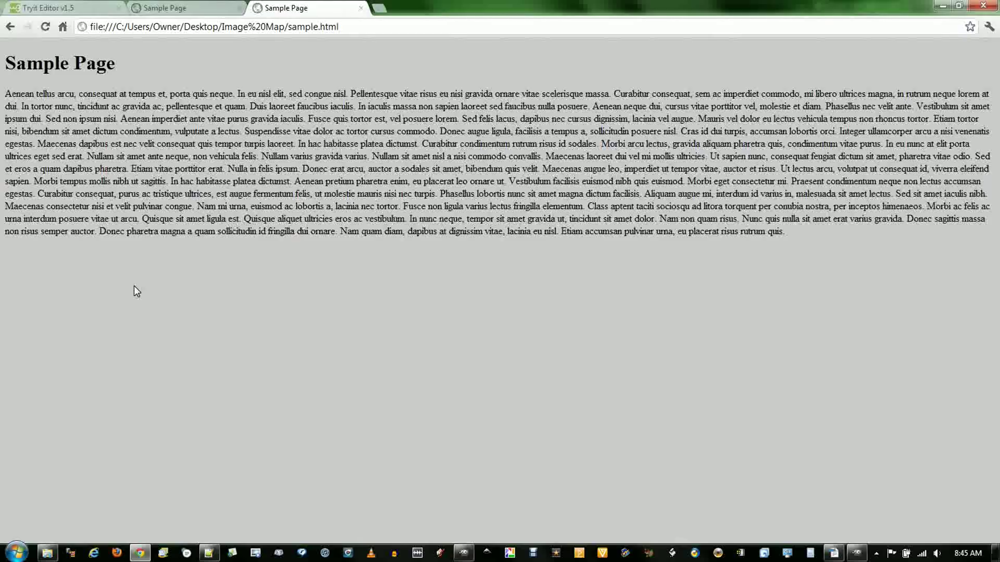
pyautogui.click(9, 27)
pyautogui.click(461, 305)
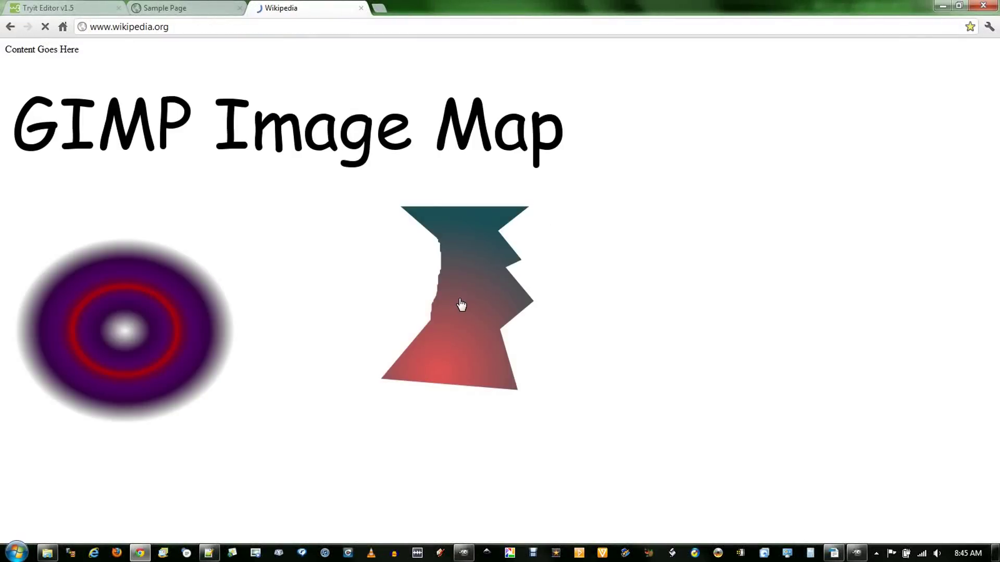